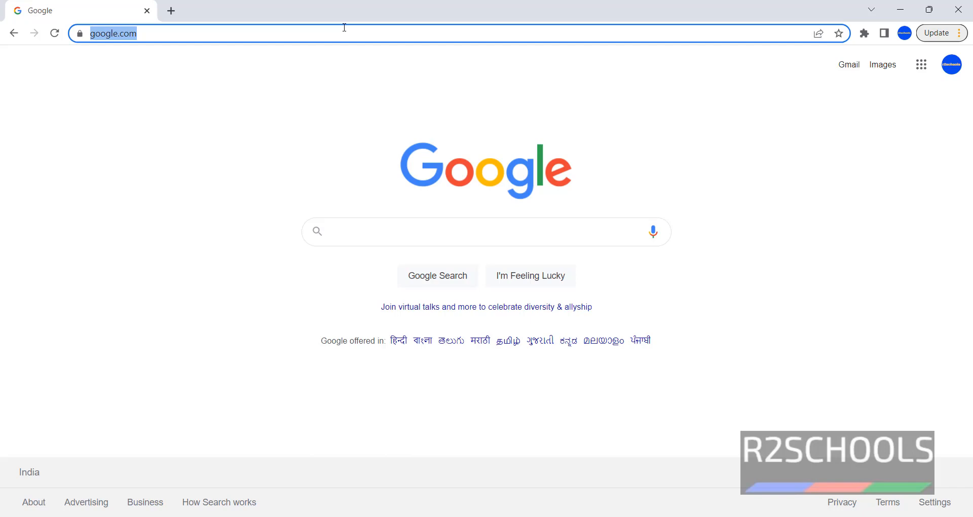
# Visit kali.org in Chrome and open the Kali download page.
pyautogui.write('kali.org')
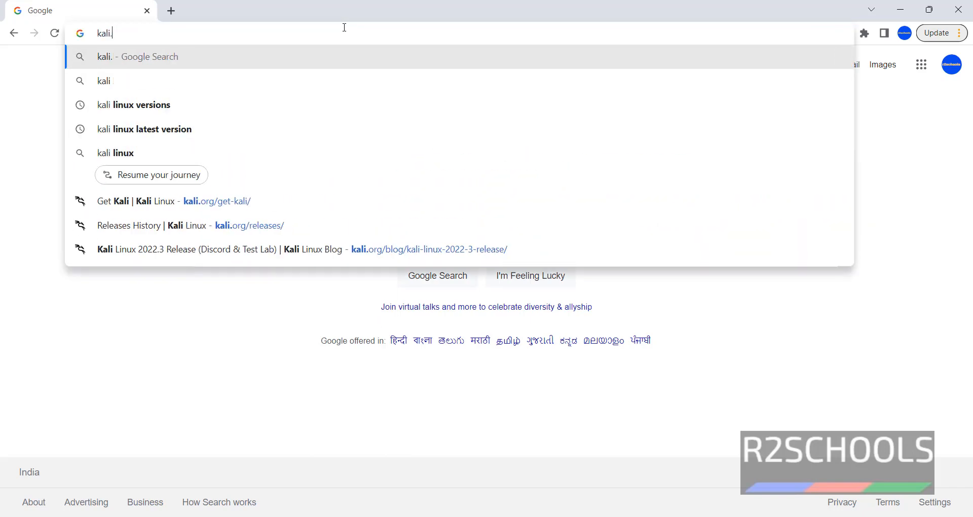
pyautogui.press('Return')
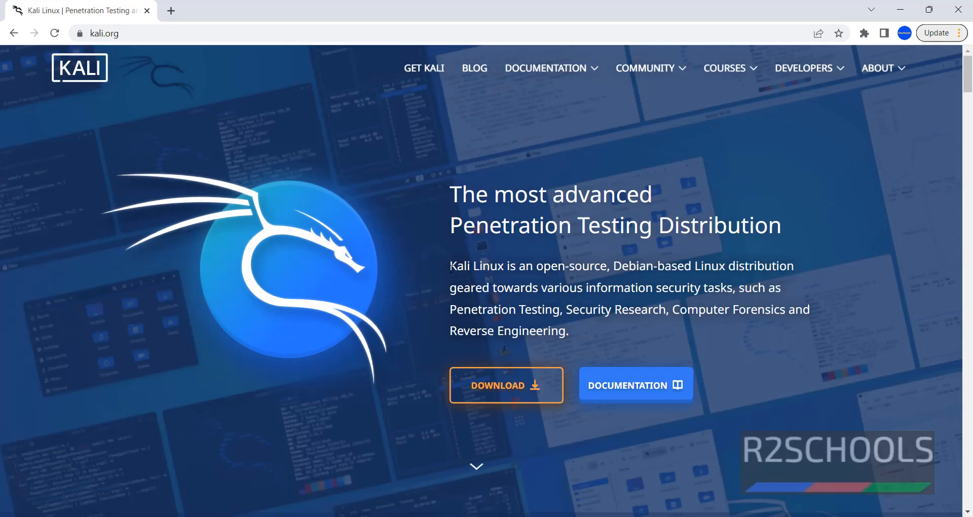
pyautogui.moveTo(450, 265); pyautogui.dragTo(803, 273)
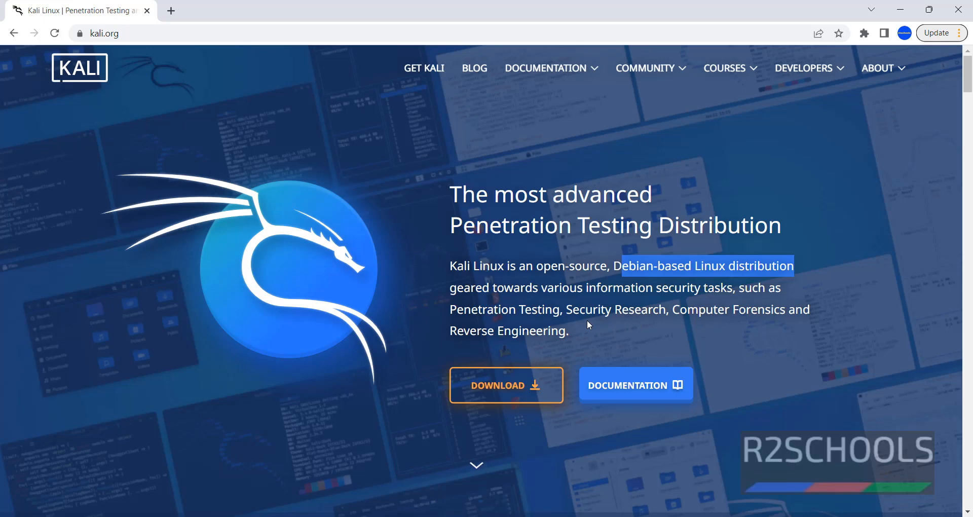
pyautogui.click(524, 384)
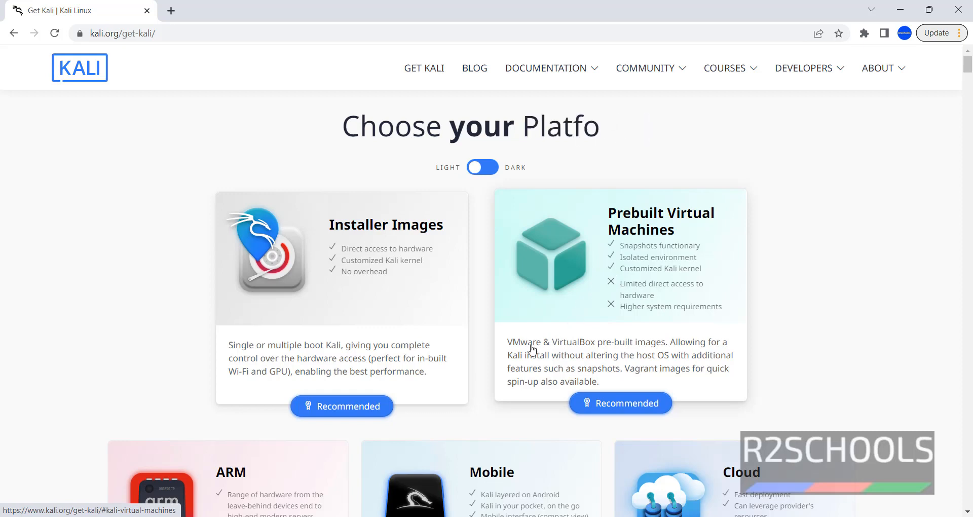
# Start downloading the 64-bit Kali Linux 2022.3 installer ISO and show Chrome's full downloads list.
pyautogui.click(575, 353)
pyautogui.scroll(-1, 239, 272)
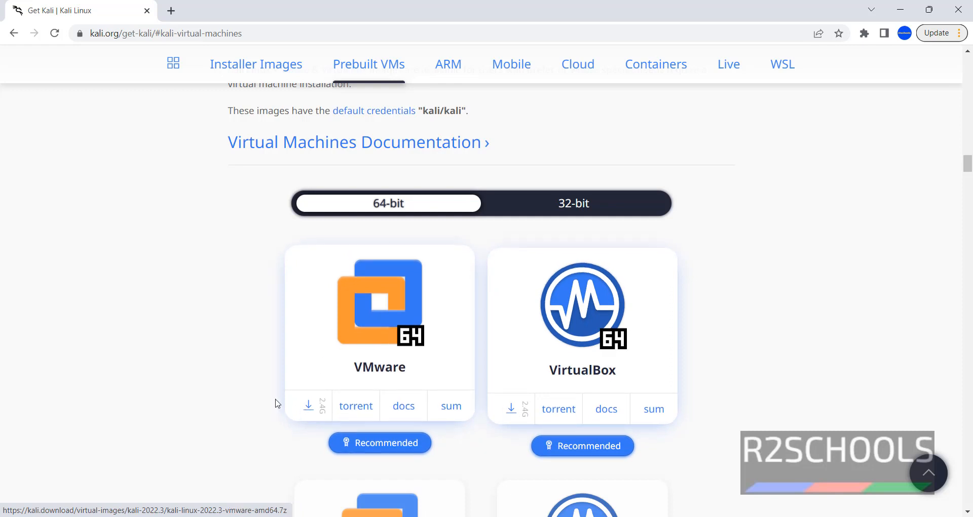
pyautogui.scroll(20, 217, 278)
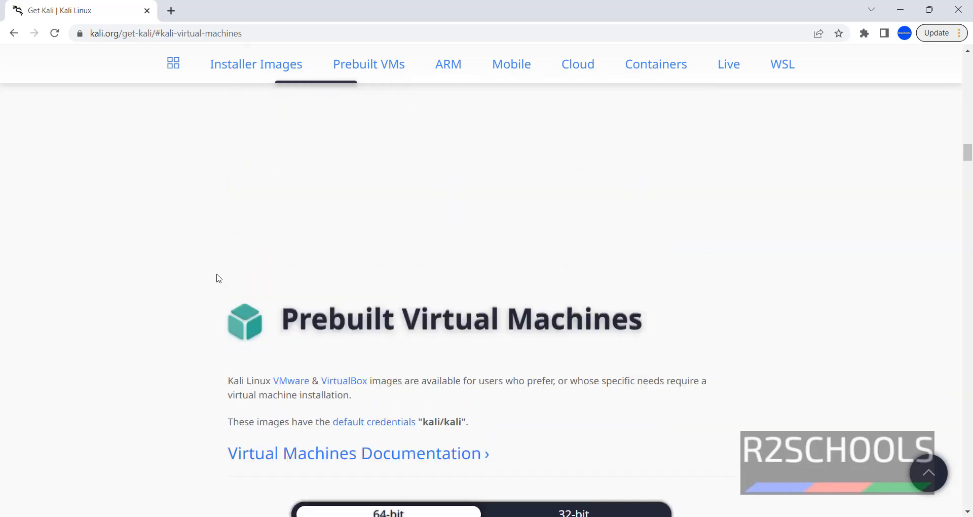
pyautogui.scroll(10, 160, 245)
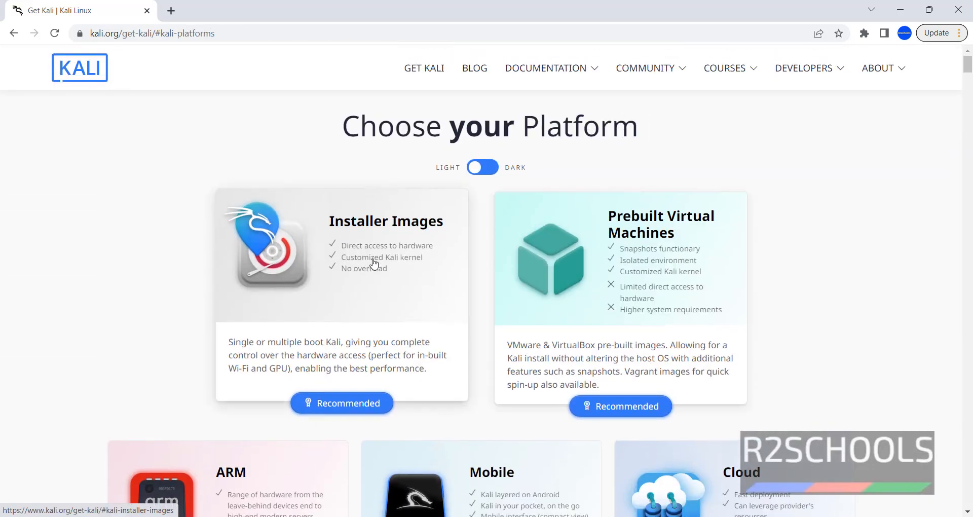
pyautogui.scroll(-10, 362, 285)
pyautogui.scroll(-9, 373, 264)
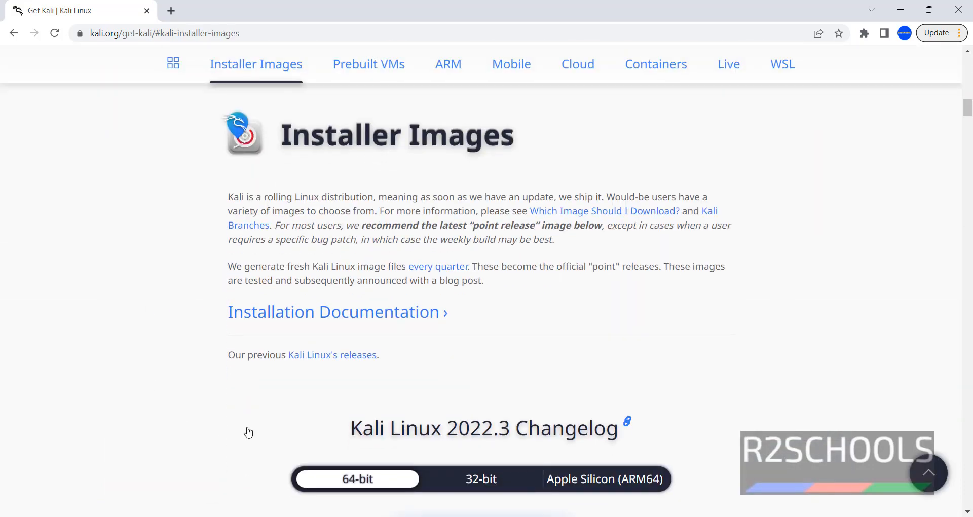
pyautogui.scroll(-5, 238, 373)
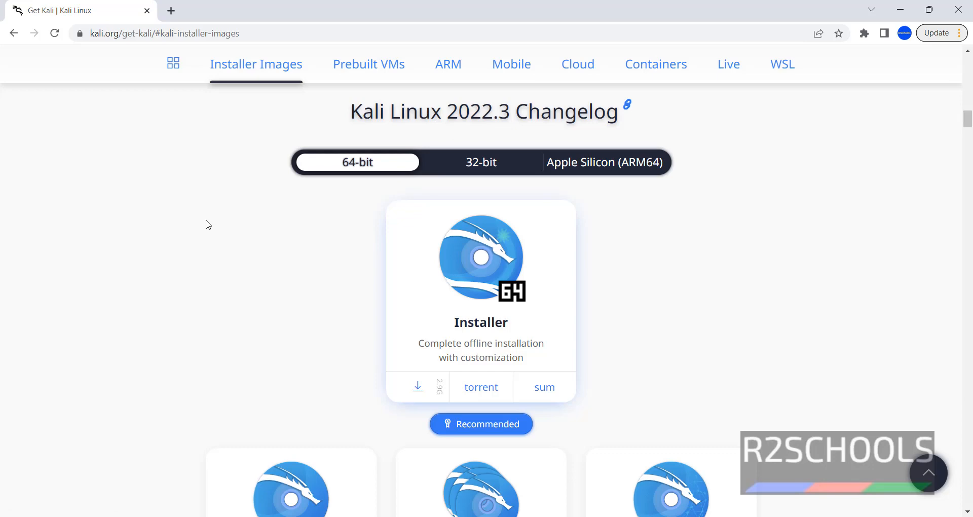
pyautogui.click(411, 393)
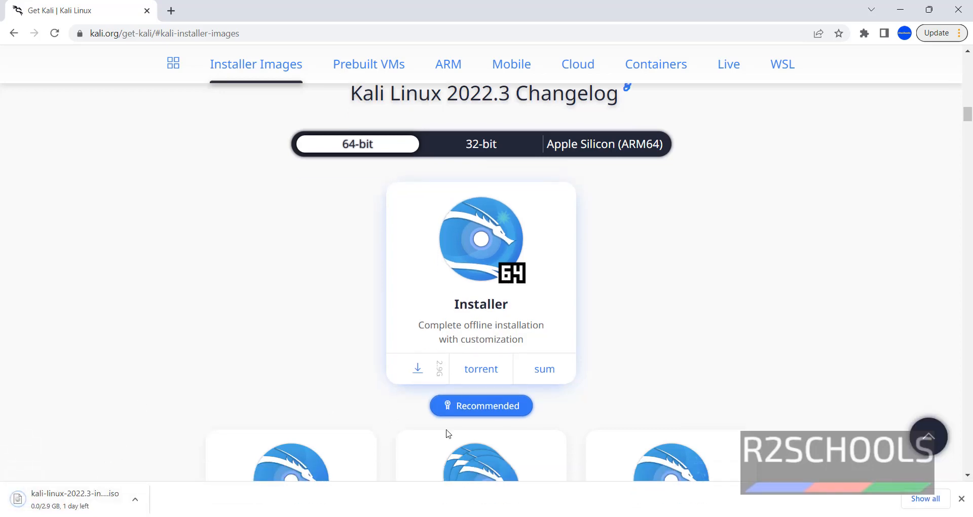
pyautogui.click(923, 497)
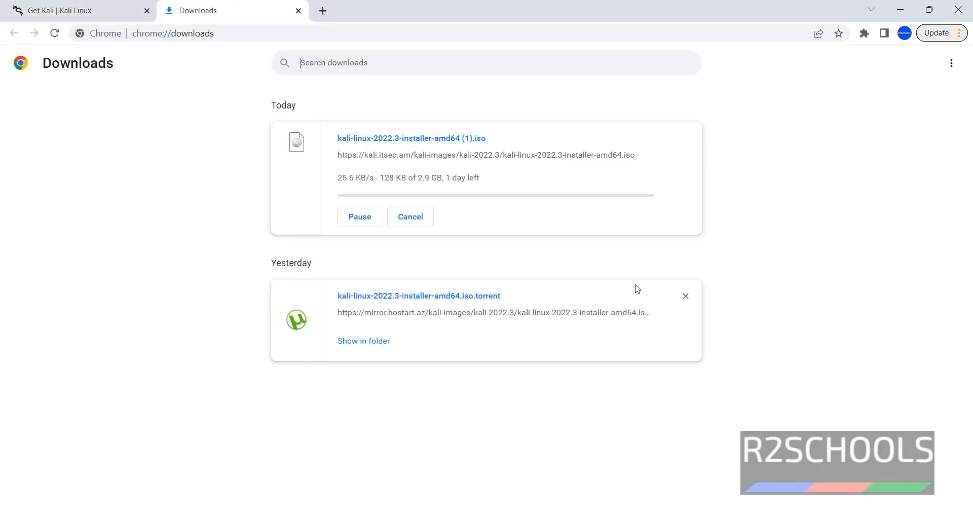
# Remove yesterday's torrent entry from Chrome downloads and launch Oracle VM VirtualBox via system search.
pyautogui.click(685, 296)
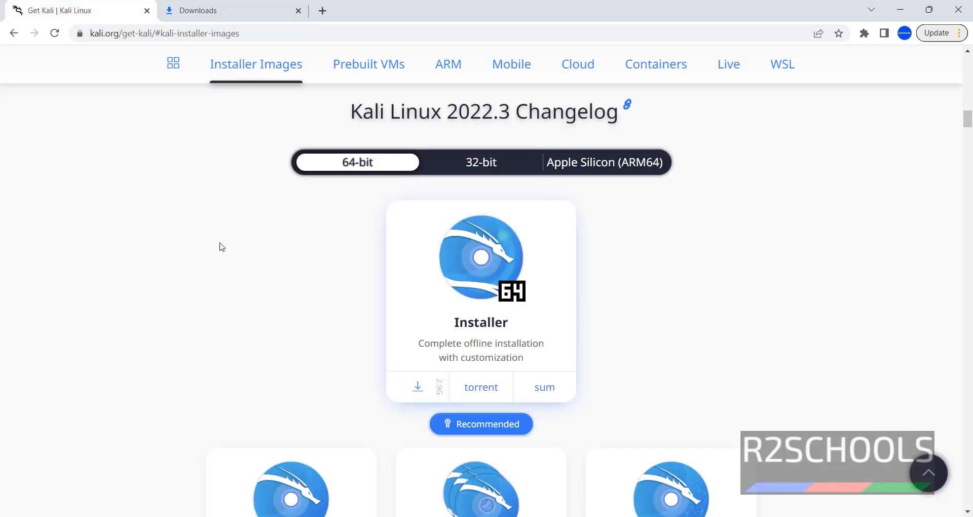
pyautogui.press('super')
pyautogui.write('virtual')
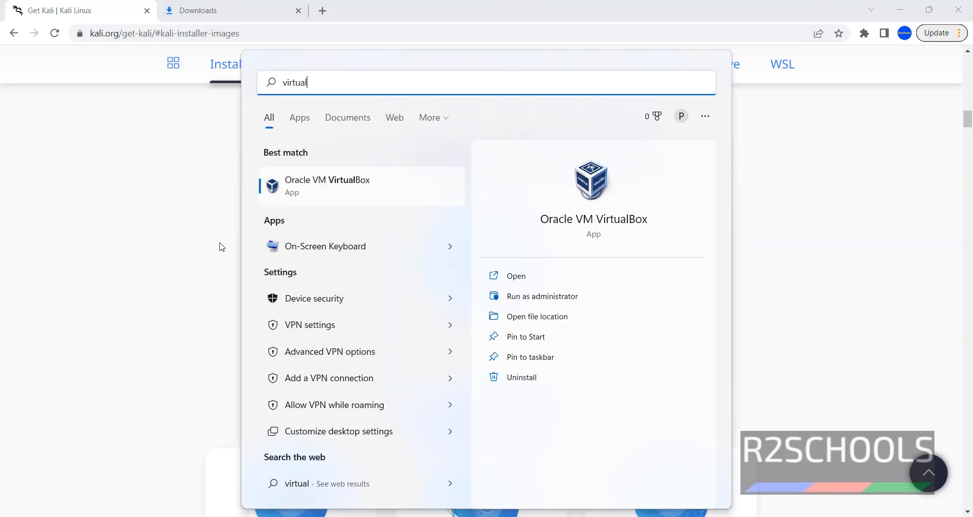
pyautogui.press('Return')
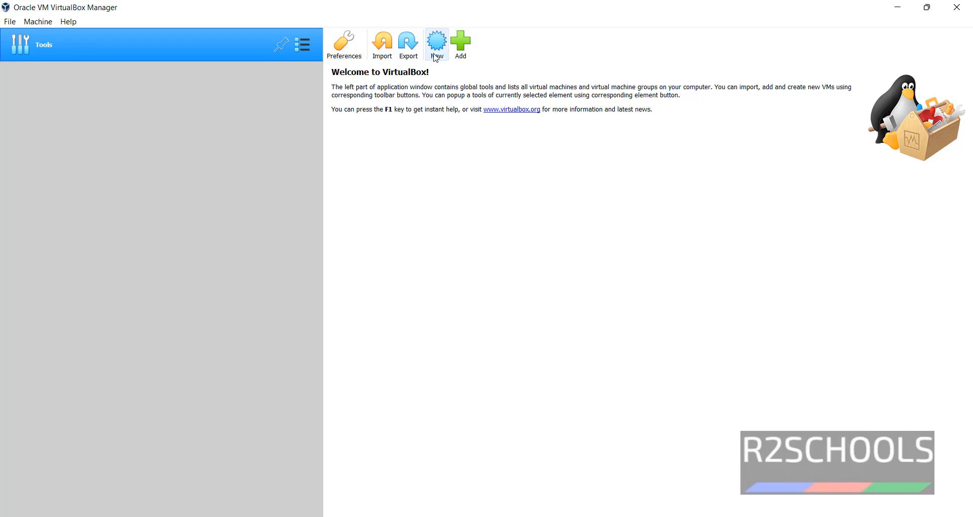
# Start a new virtual machine named KaliLinux, keeping the default machine folder.
pyautogui.click(39, 22)
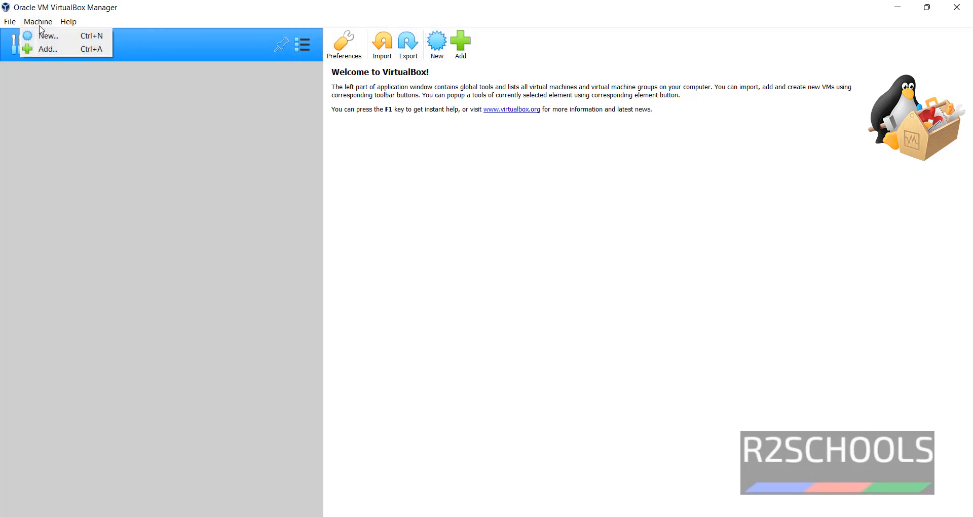
pyautogui.click(42, 36)
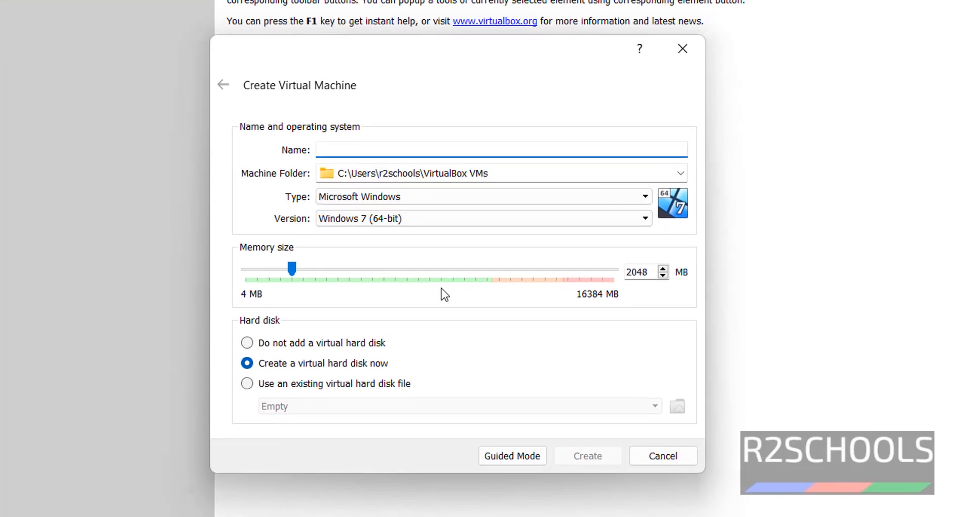
pyautogui.write('KaliL')
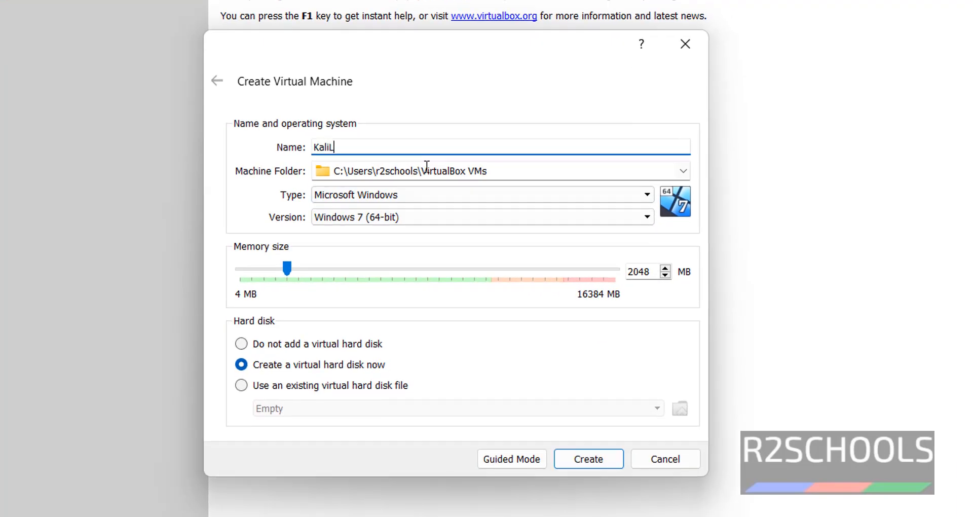
pyautogui.write('inux')
pyautogui.click(427, 167)
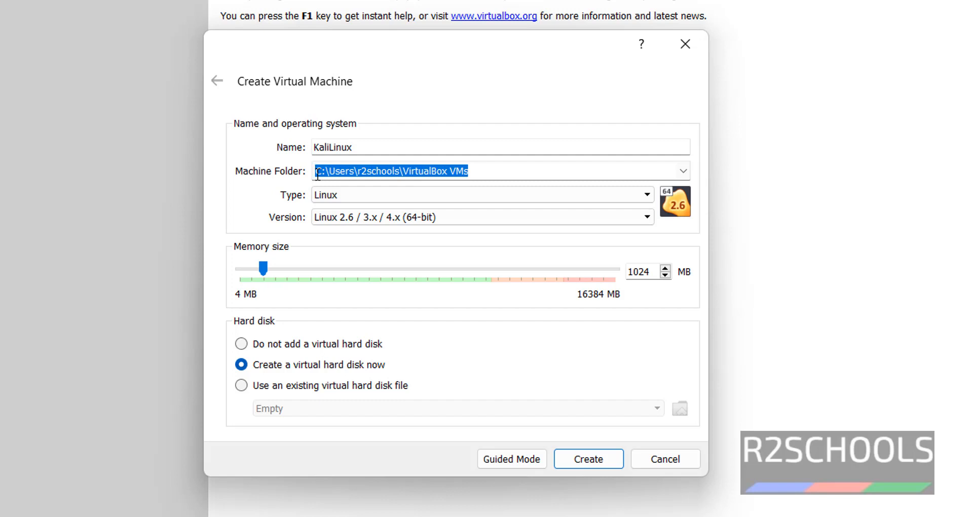
pyautogui.click(550, 171)
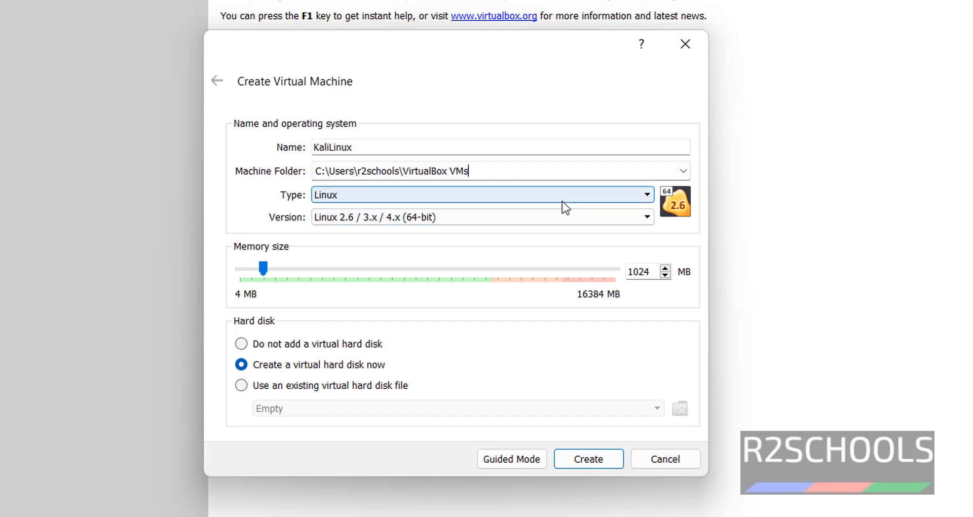
# Choose Debian (64-bit) with 4096 MB memory and create the machine.
pyautogui.click(543, 215)
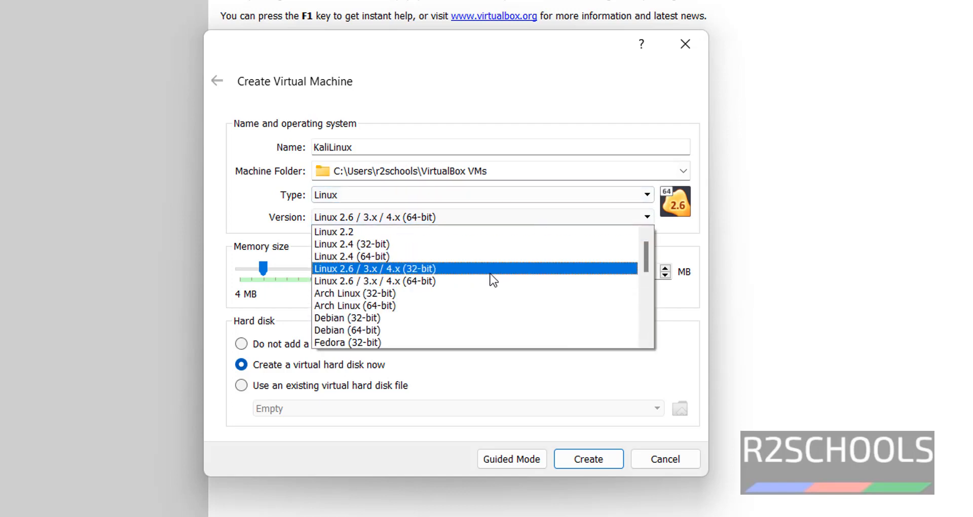
pyautogui.scroll(-1, 418, 316)
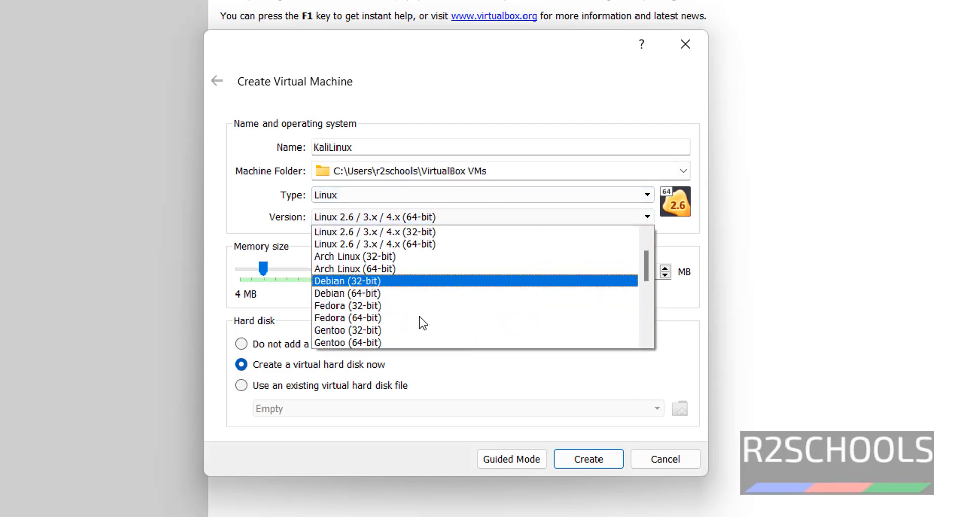
pyautogui.scroll(-1, 418, 317)
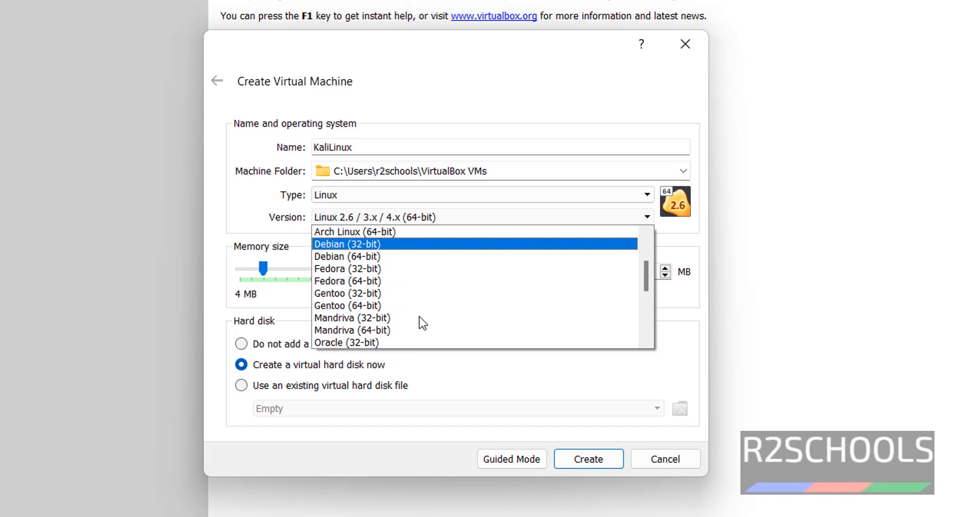
pyautogui.scroll(-2, 419, 316)
pyautogui.doubleClick(640, 271)
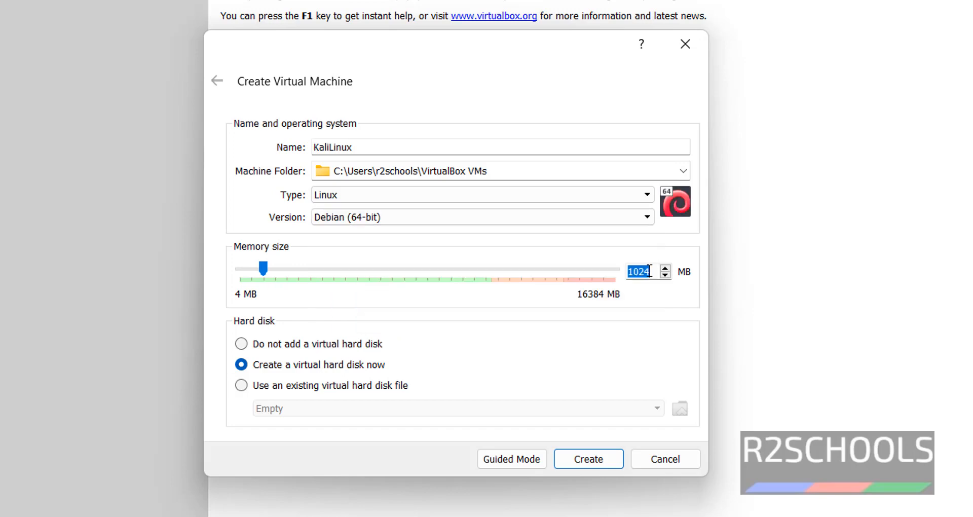
pyautogui.write('4096')
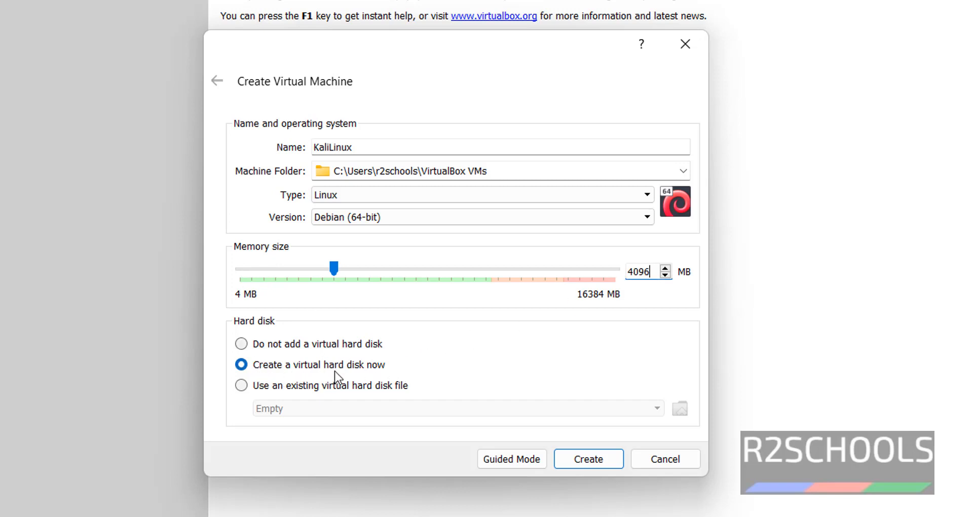
pyautogui.click(590, 460)
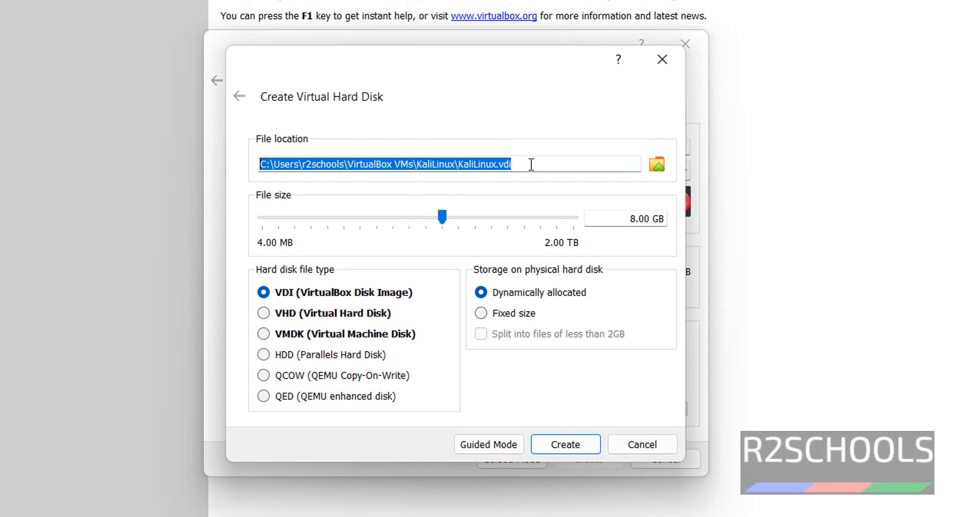
# Create a 40 GB dynamically allocated VHD disk for KaliLinux.
pyautogui.moveTo(631, 218); pyautogui.dragTo(634, 219)
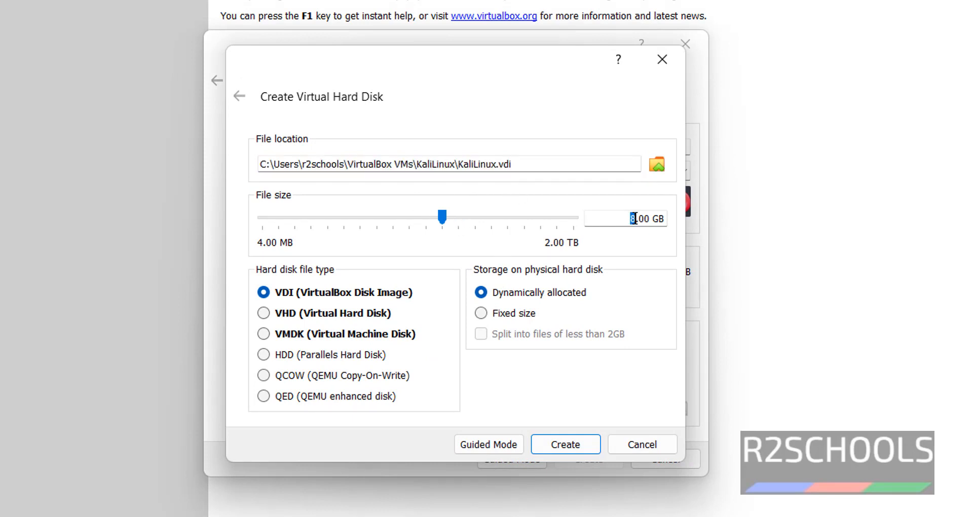
pyautogui.write('40')
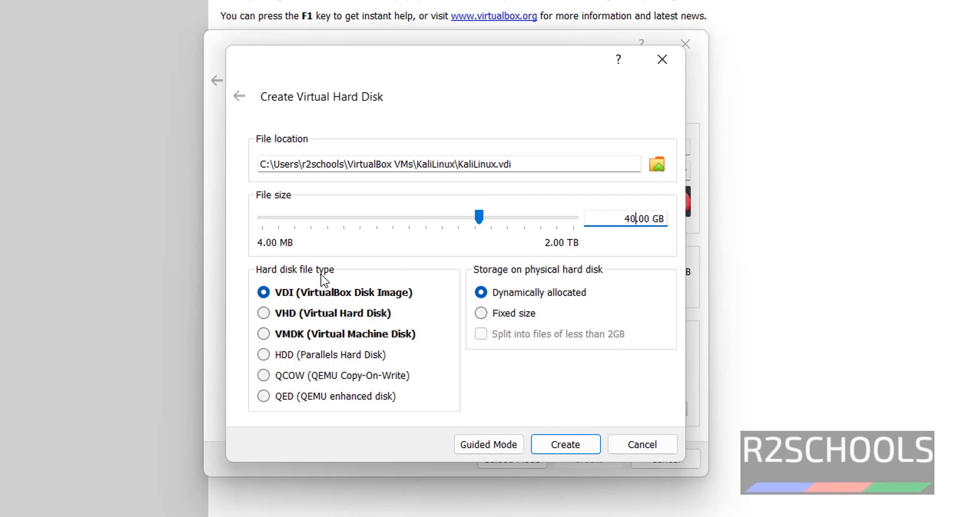
pyautogui.click(273, 312)
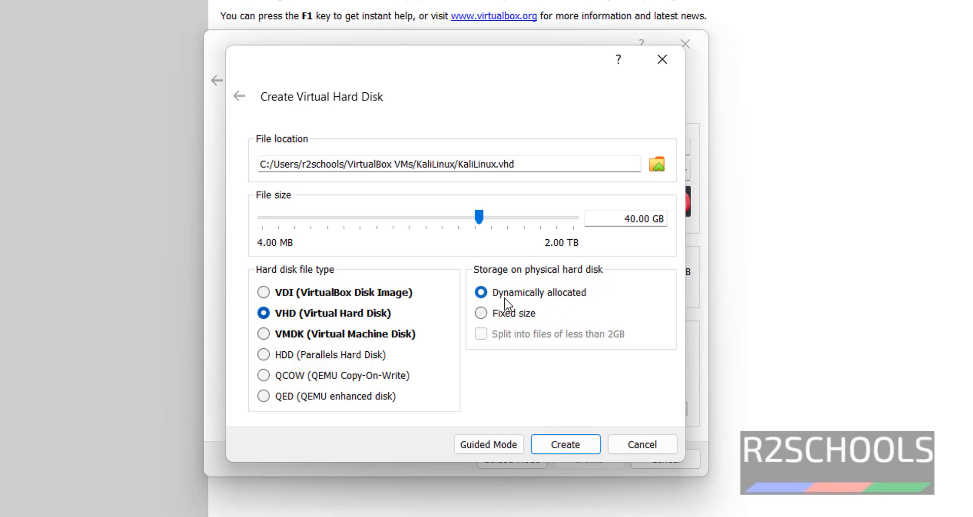
pyautogui.click(565, 438)
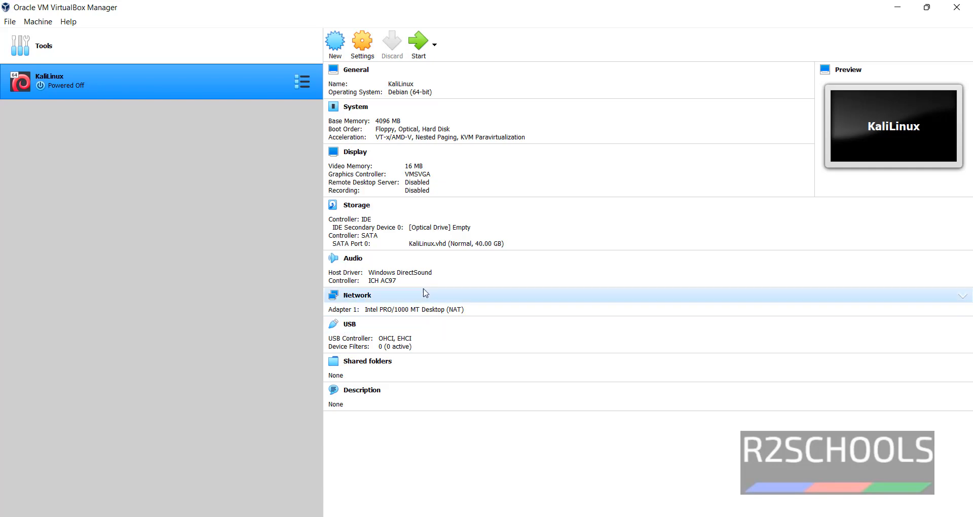
# Browse for a disk image from KaliLinux's storage settings, then cancel without changes.
pyautogui.click(354, 69)
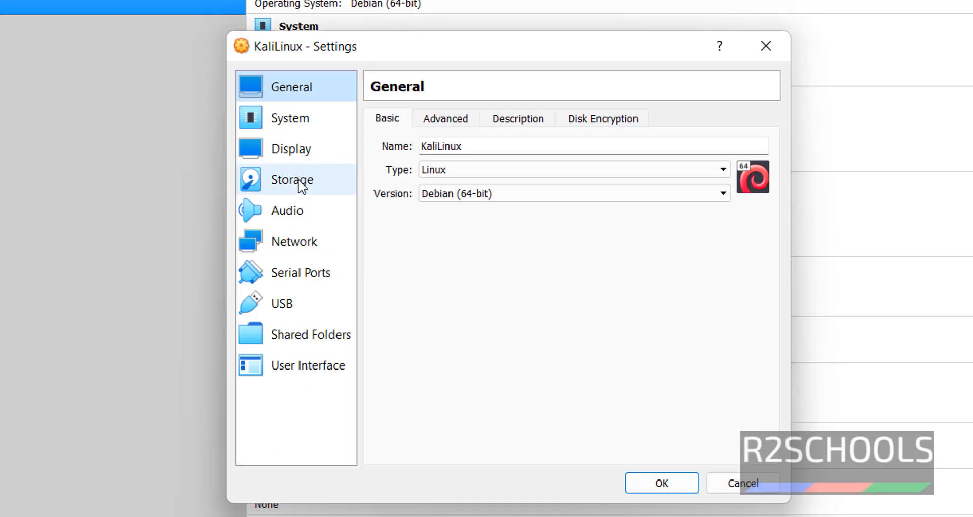
pyautogui.click(299, 182)
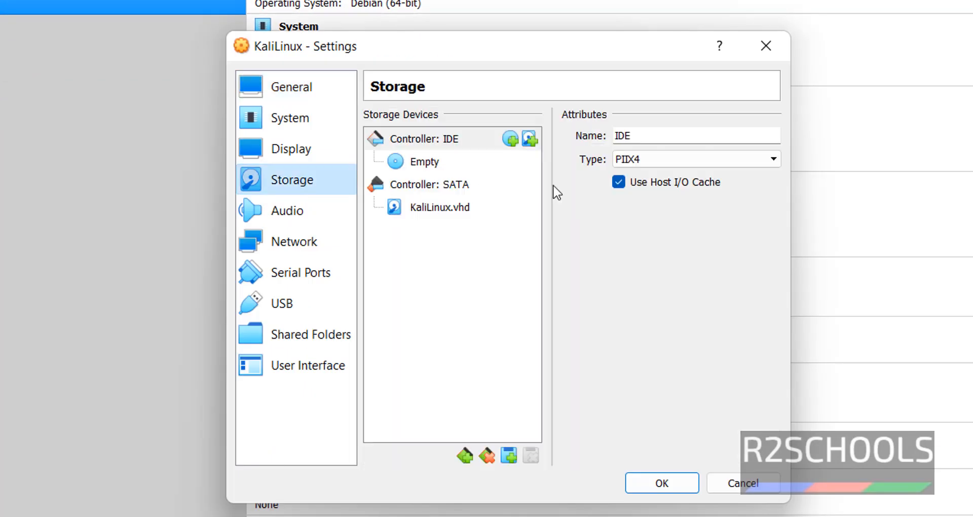
pyautogui.click(434, 168)
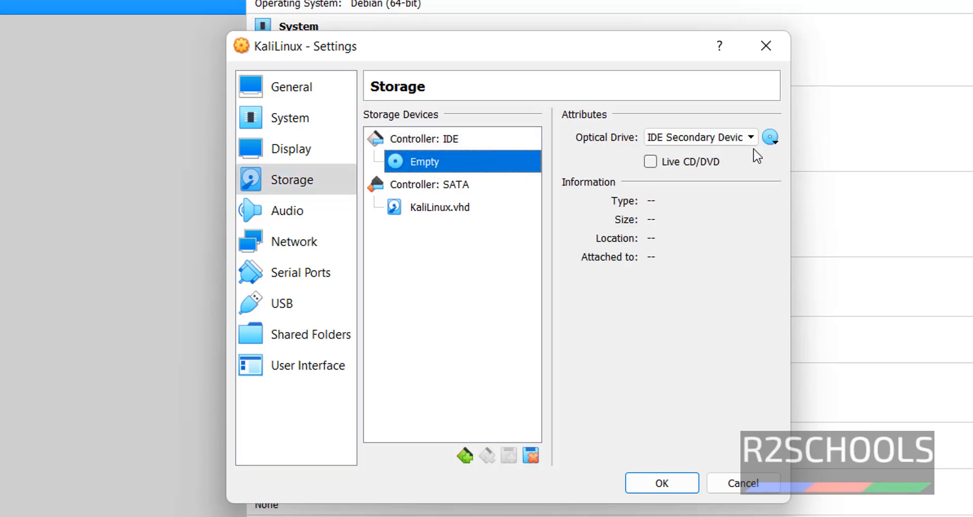
pyautogui.click(770, 137)
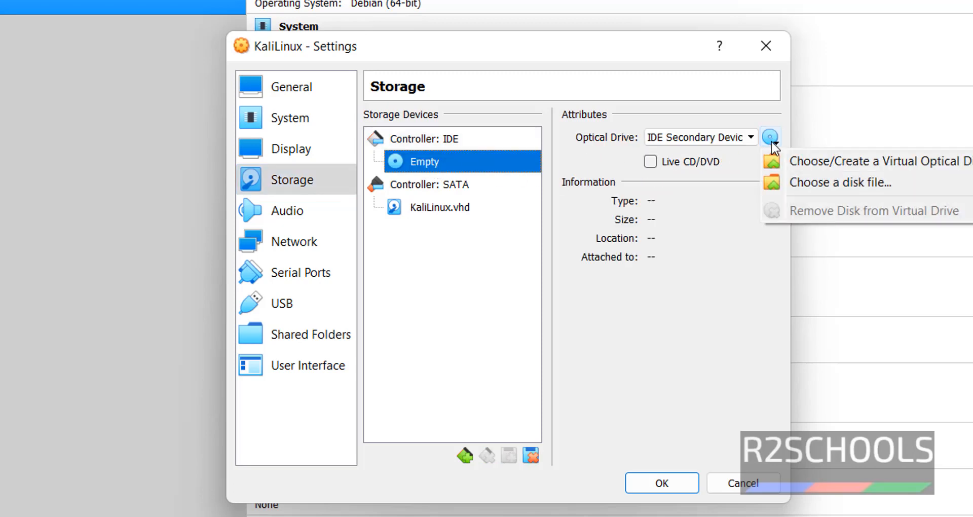
pyautogui.click(804, 180)
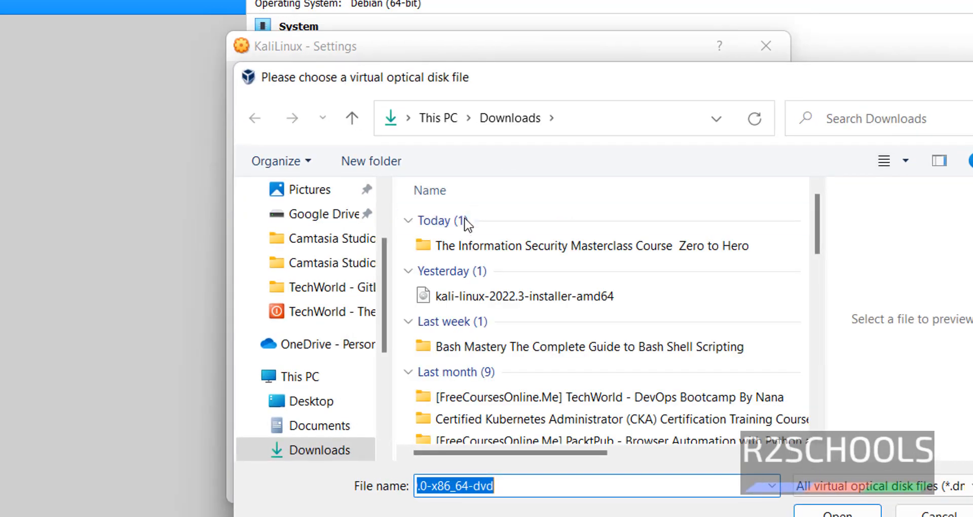
pyautogui.click(927, 511)
pyautogui.click(741, 481)
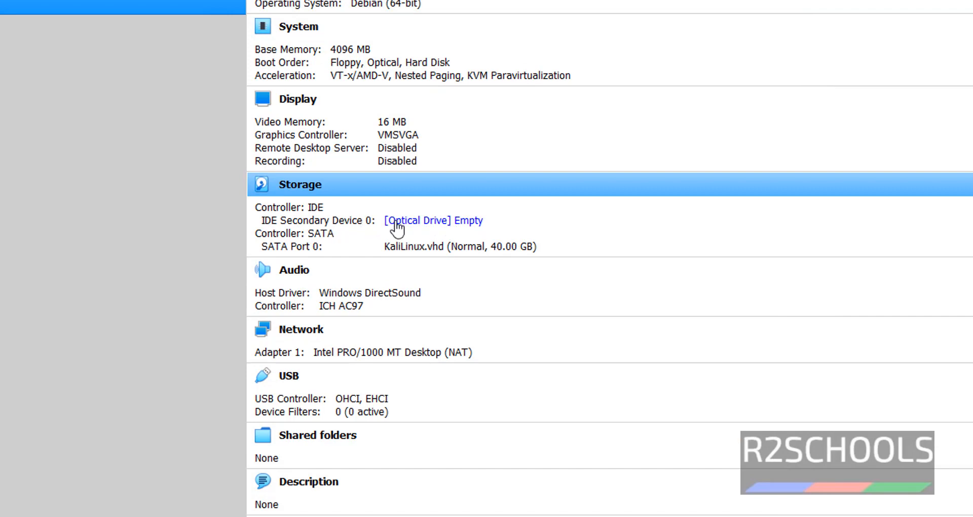
# Load kali-linux-2022.3-installer-amd64.iso into the empty optical drive.
pyautogui.click(426, 221)
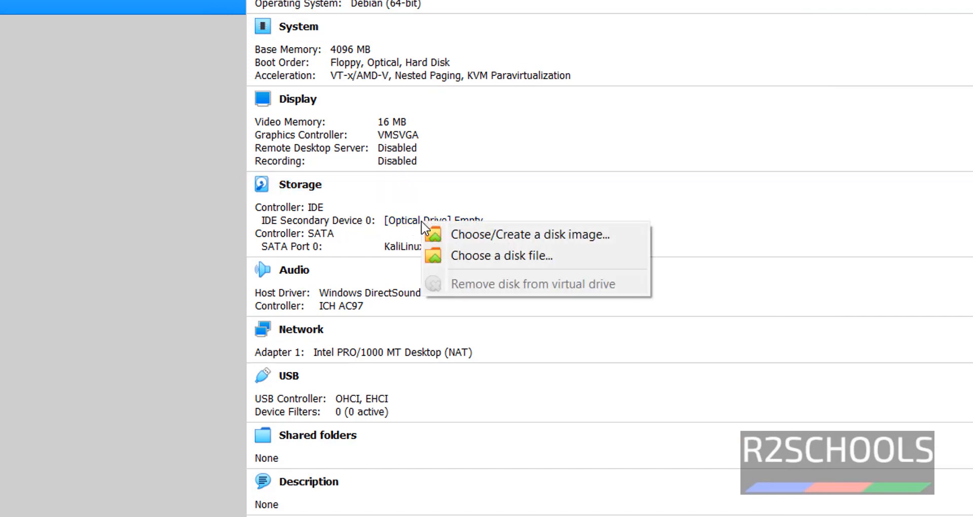
pyautogui.click(505, 231)
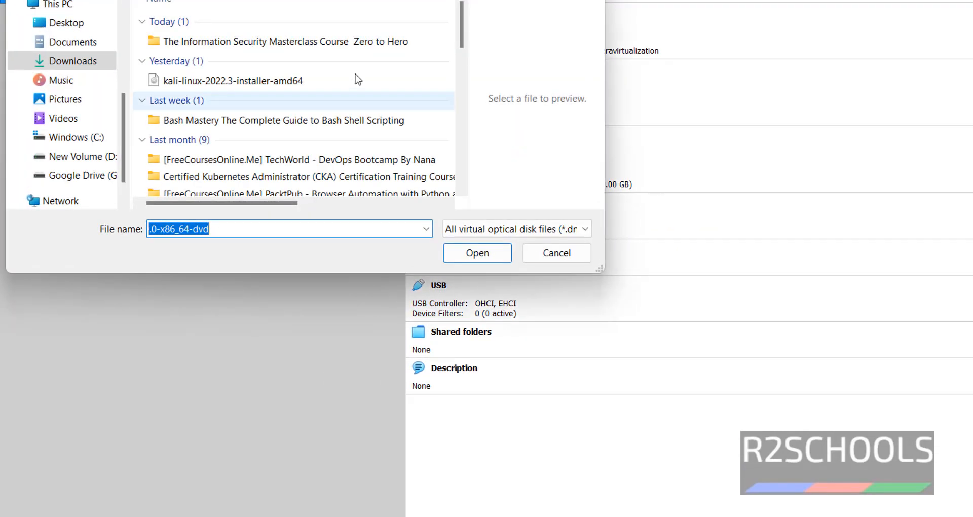
pyautogui.click(299, 84)
pyautogui.click(464, 256)
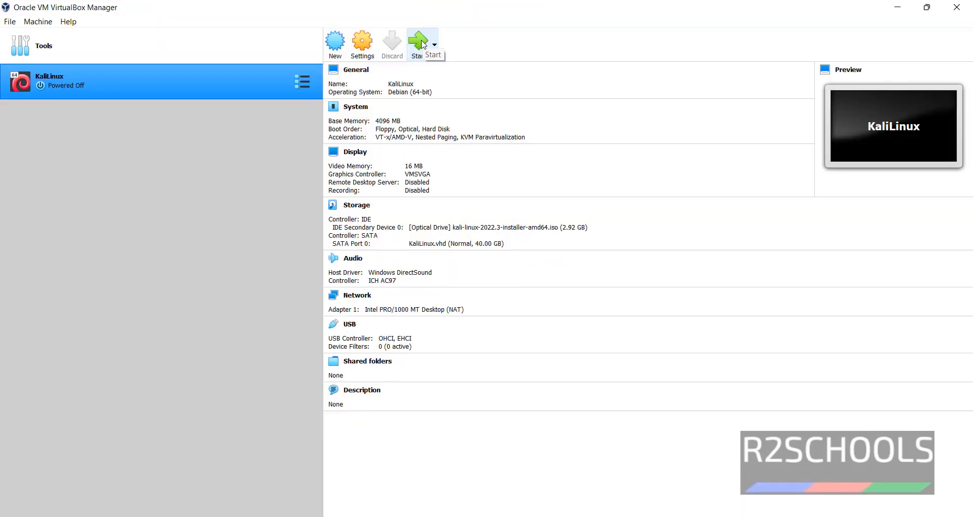
# Start KaliLinux, halt the boot countdown and launch Graphical install.
pyautogui.click(420, 43)
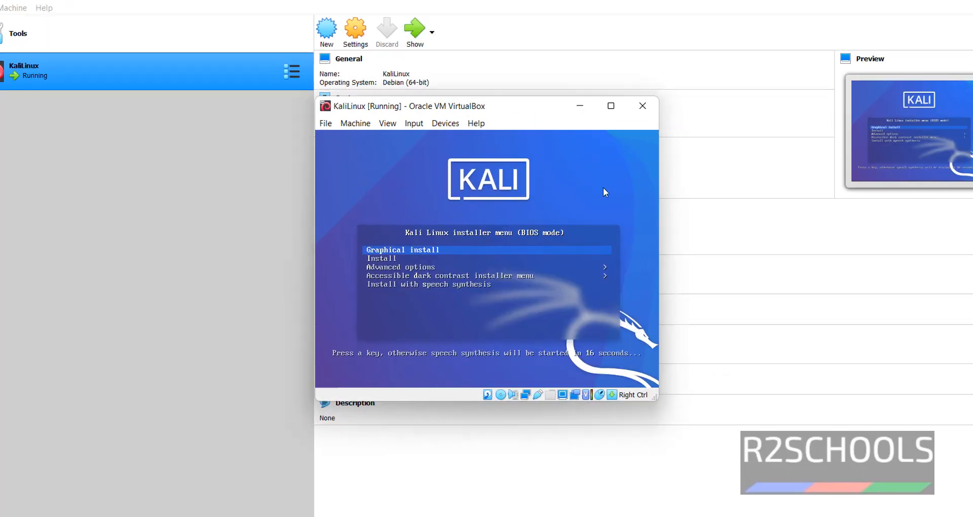
pyautogui.press('Up')
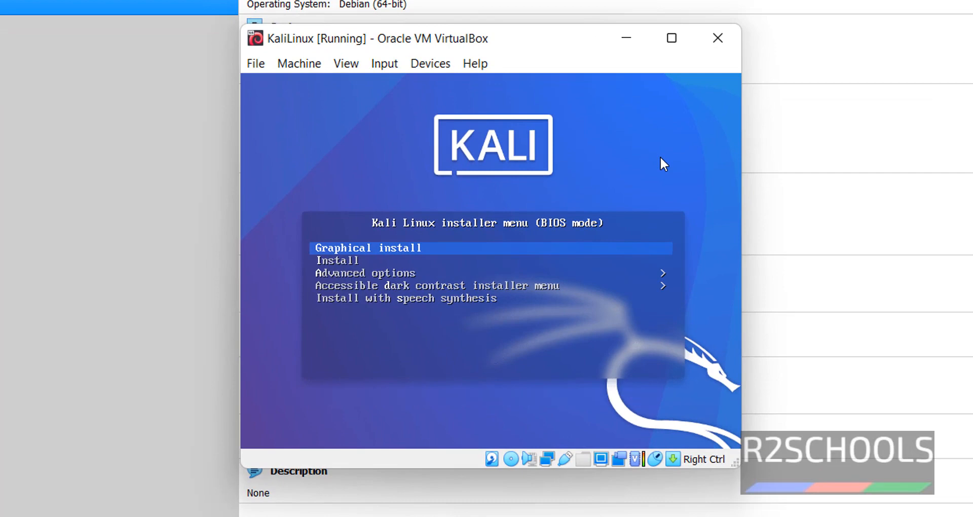
pyautogui.press('Down')
pyautogui.press('Down')
pyautogui.press('Down')
pyautogui.press('Down')
pyautogui.press('Down')
pyautogui.press('Down')
pyautogui.press('Down')
pyautogui.press('Down')
pyautogui.press('Down')
pyautogui.press('Up')
pyautogui.press('Up')
pyautogui.press('Up')
pyautogui.press('Up')
pyautogui.press('Down')
pyautogui.press('Up')
pyautogui.press('Return')
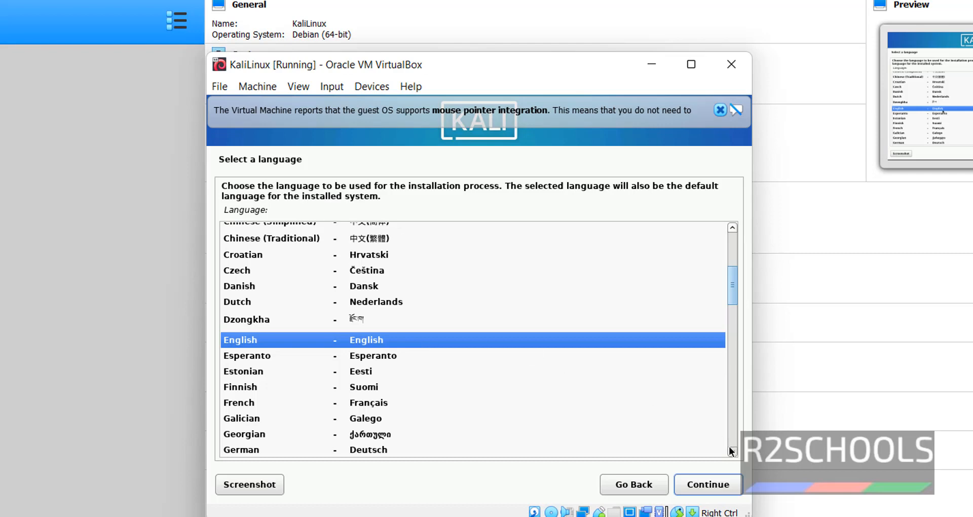
# Accept English, United States and American English keymap, then dismiss the mouse integration notice.
pyautogui.click(725, 488)
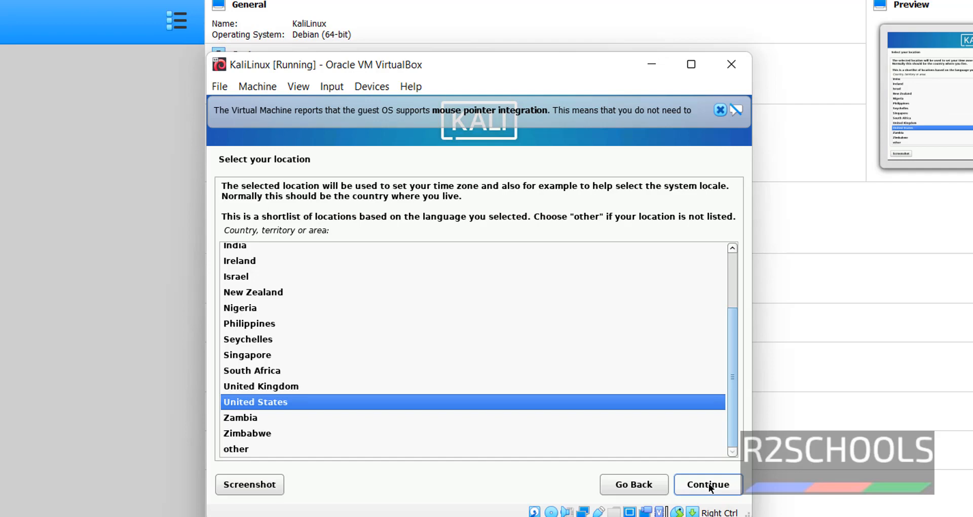
pyautogui.click(708, 482)
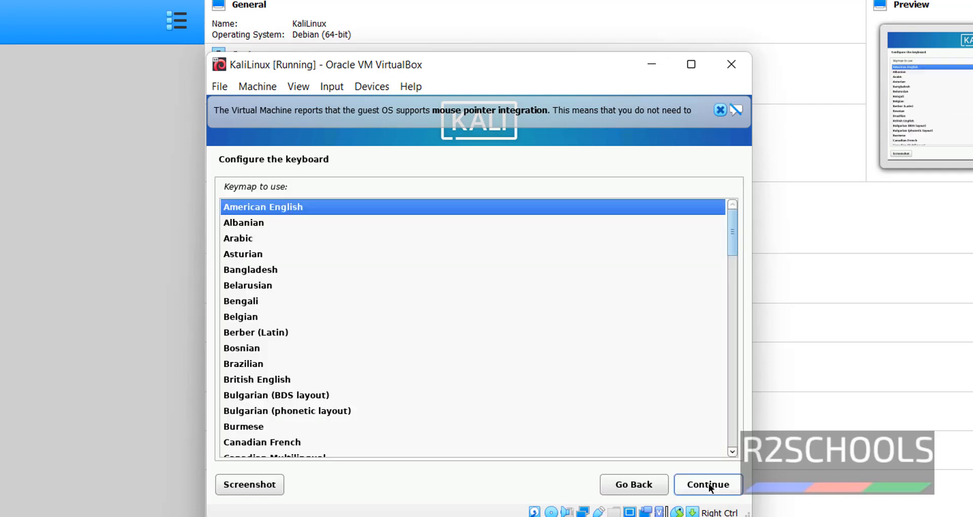
pyautogui.click(708, 482)
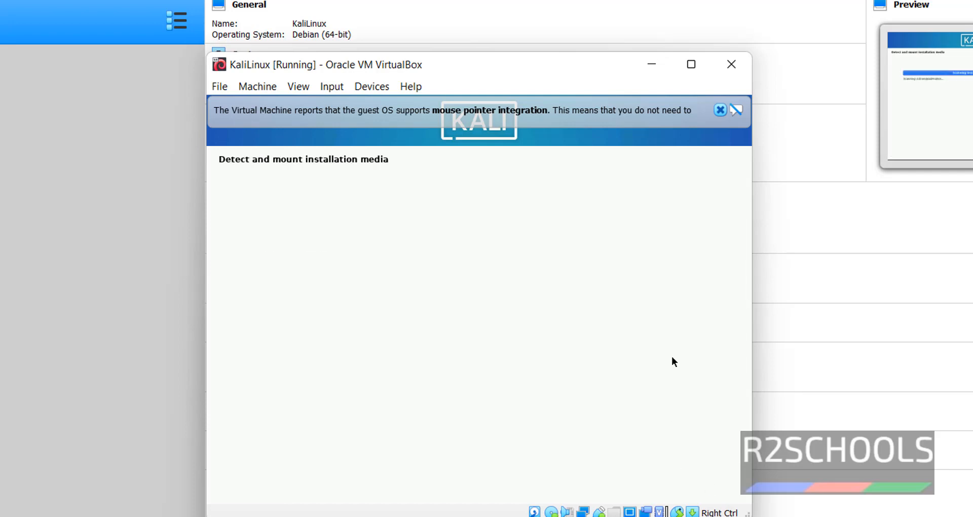
pyautogui.click(733, 109)
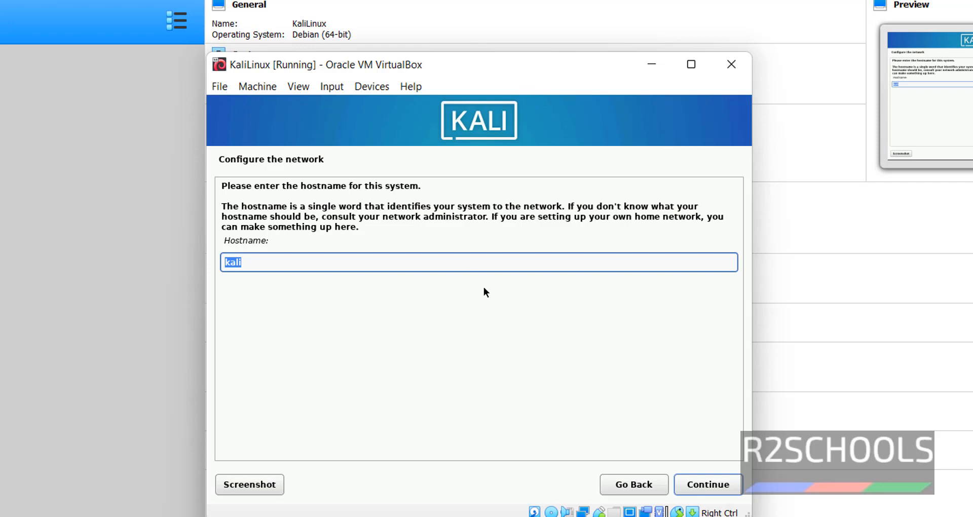
# Replace the hostname kali with kali2022 and continue with an empty domain name.
pyautogui.moveTo(498, 260); pyautogui.dragTo(207, 242)
pyautogui.write('kali2022')
pyautogui.click(719, 486)
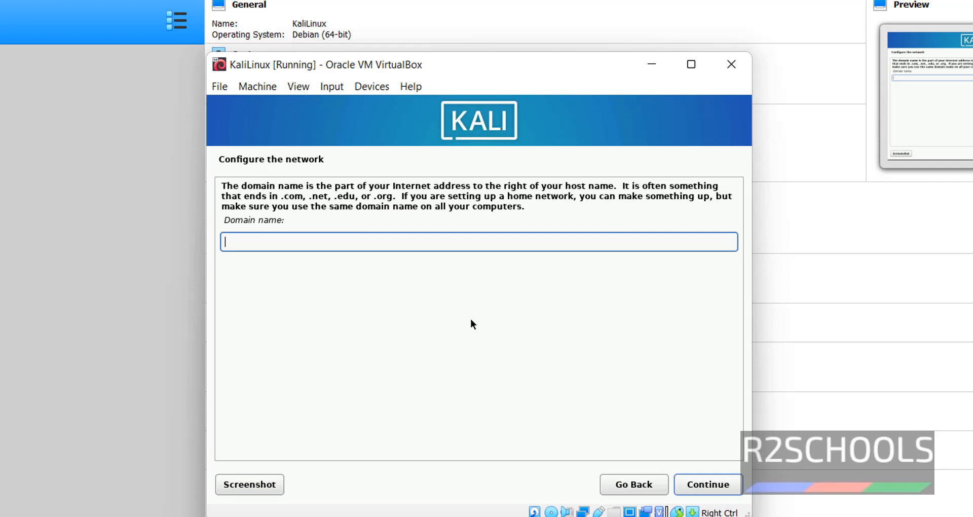
pyautogui.click(726, 487)
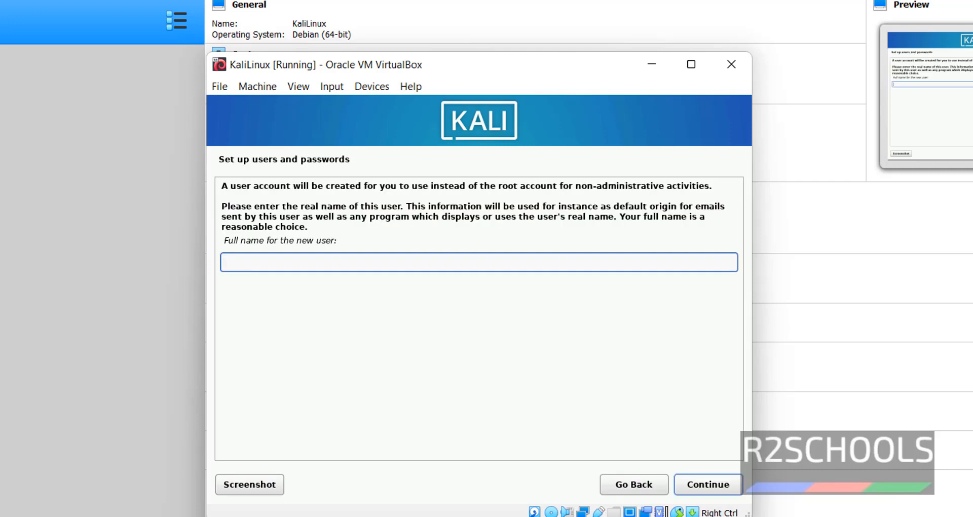
# Enter the user's full name, accept the suggested username, and set the account password.
pyautogui.write('r2schools')
pyautogui.press('Return')
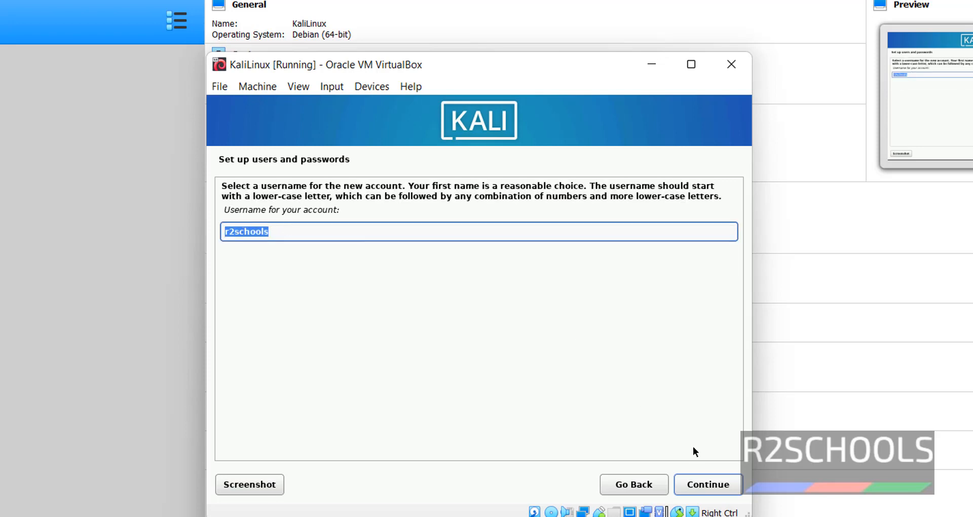
pyautogui.click(724, 489)
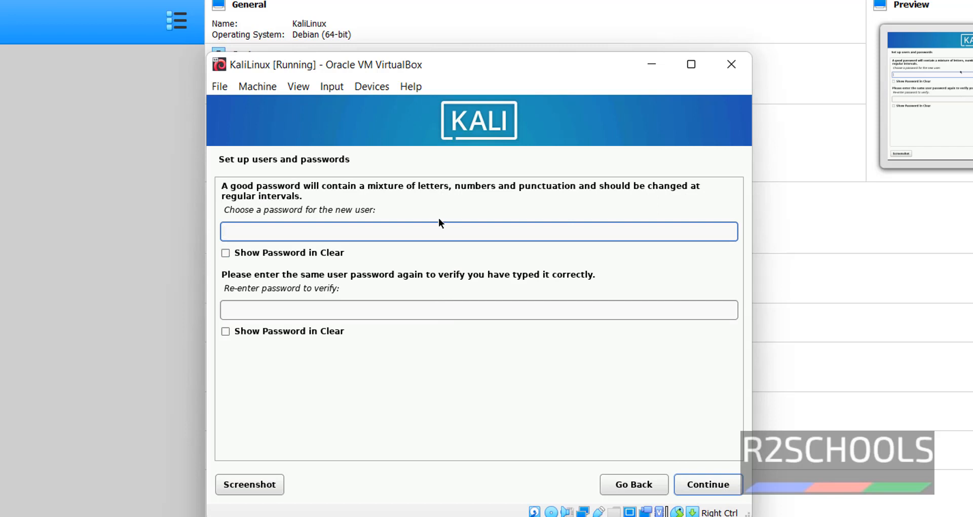
pyautogui.write('admin@123')
pyautogui.press('Tab')
pyautogui.press('Tab')
pyautogui.write('admin@123')
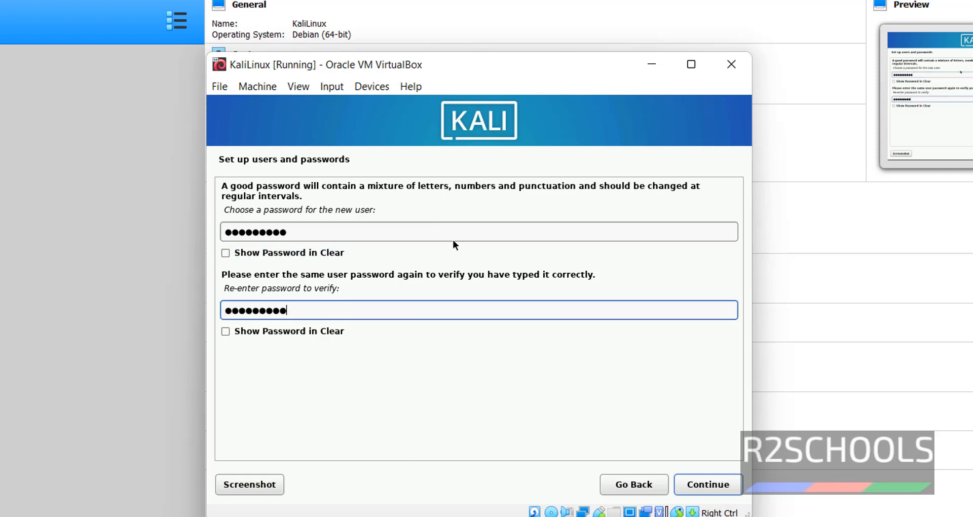
pyautogui.click(701, 484)
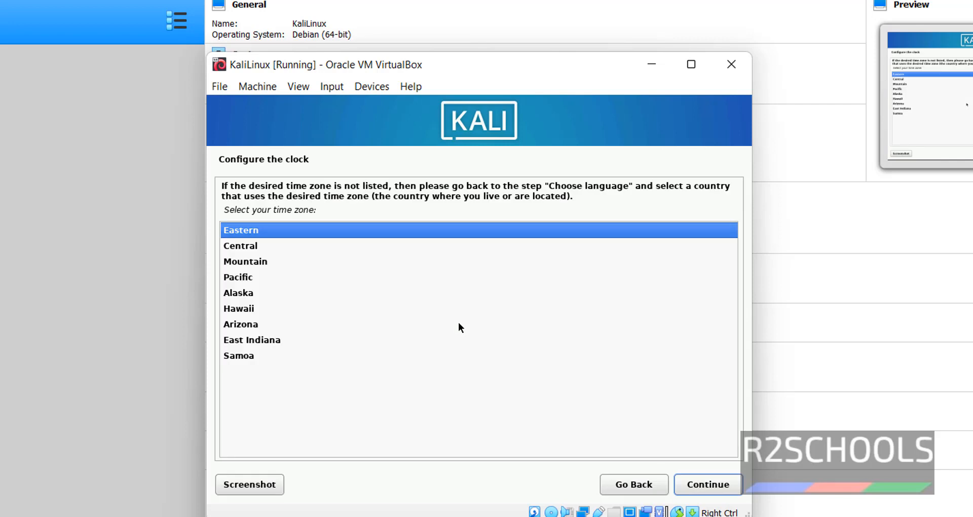
# Keep Eastern time and use the whole 42.9 GB sda disk as one partition, writing the changes.
pyautogui.click(702, 488)
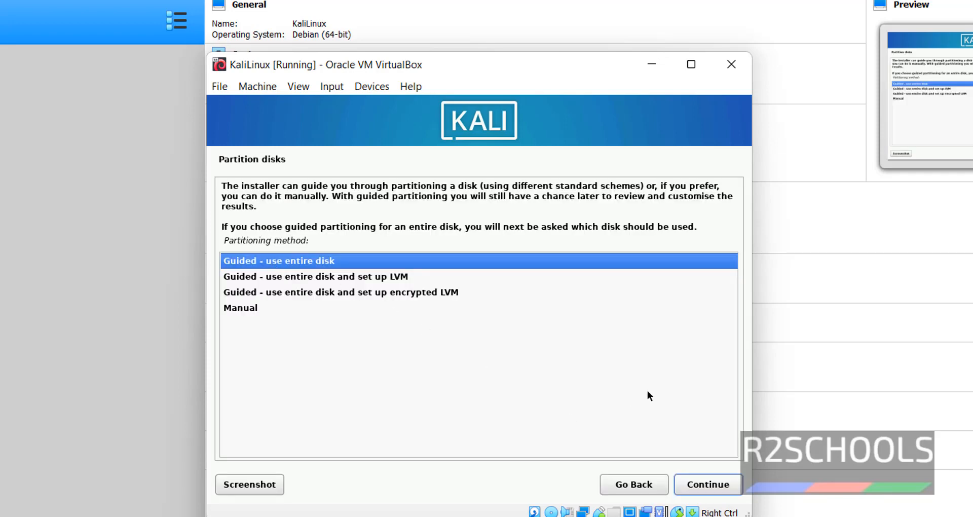
pyautogui.click(716, 487)
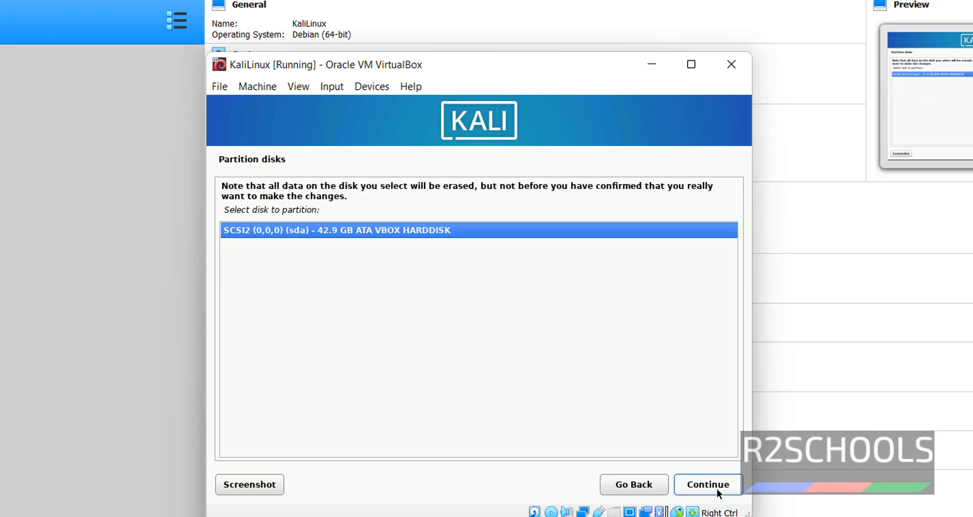
pyautogui.click(716, 488)
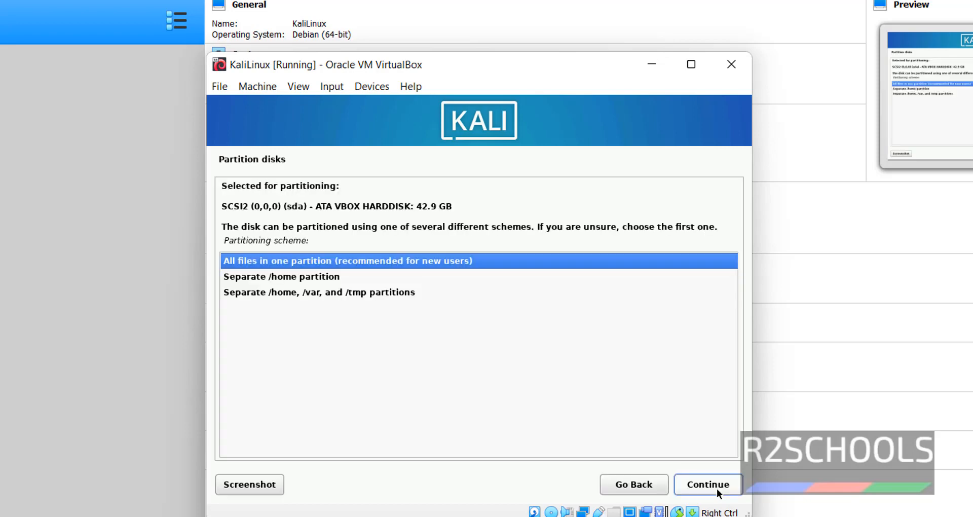
pyautogui.click(716, 487)
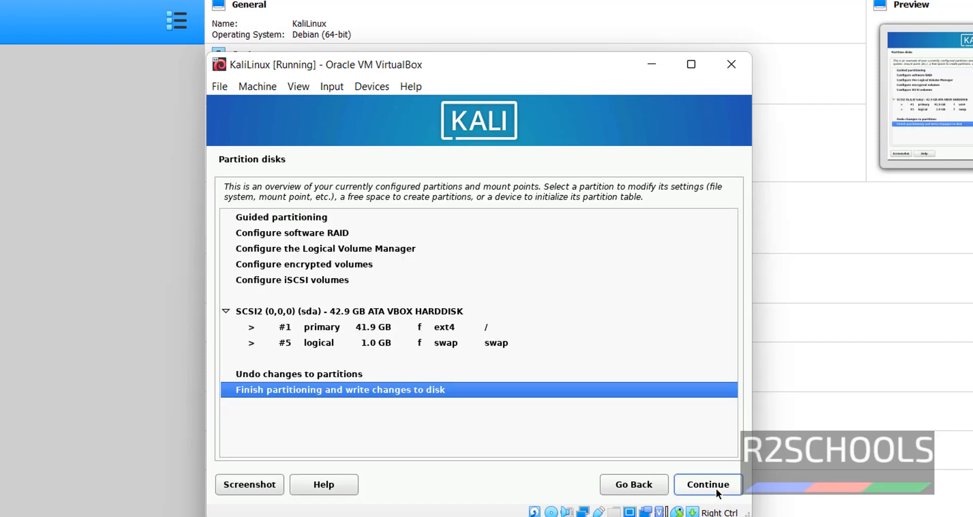
pyautogui.click(718, 486)
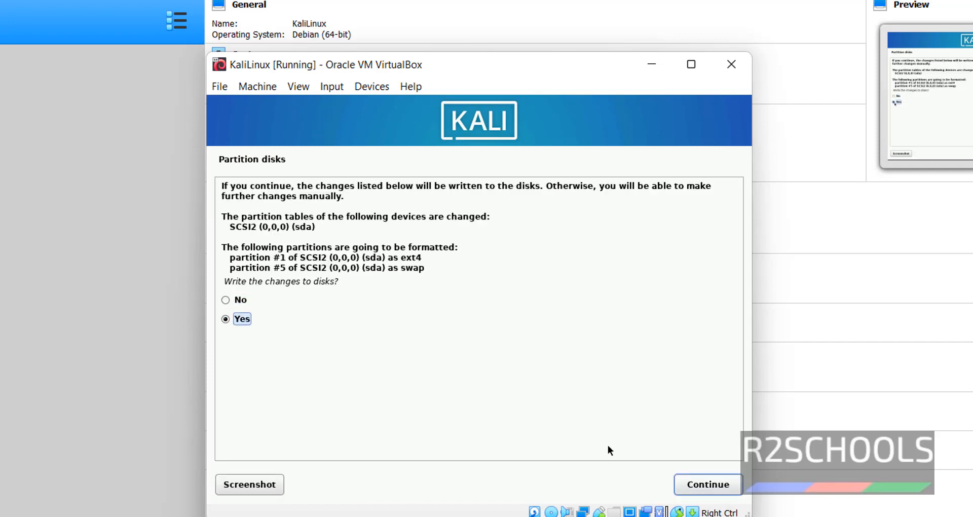
pyautogui.click(714, 484)
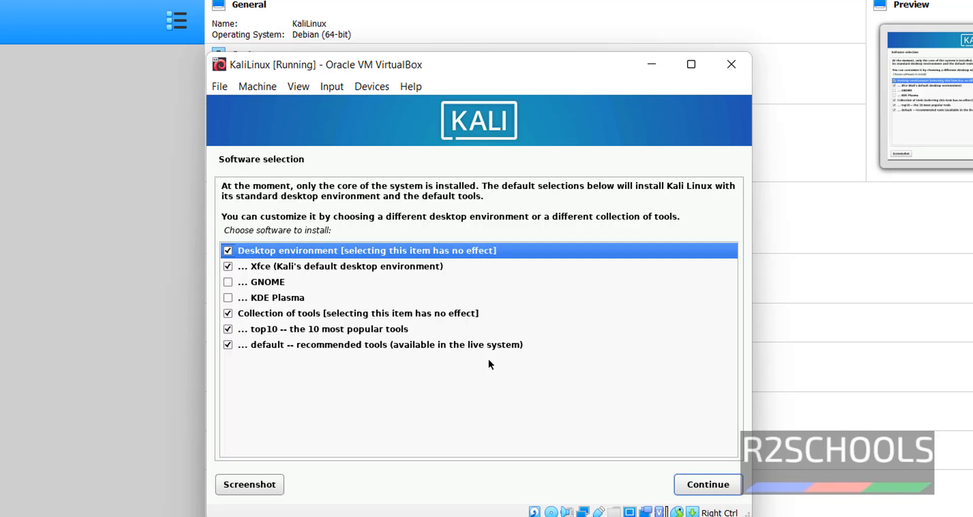
# Accept the default software selection with the Xfce desktop and default tools.
pyautogui.click(226, 283)
pyautogui.click(292, 252)
pyautogui.click(704, 482)
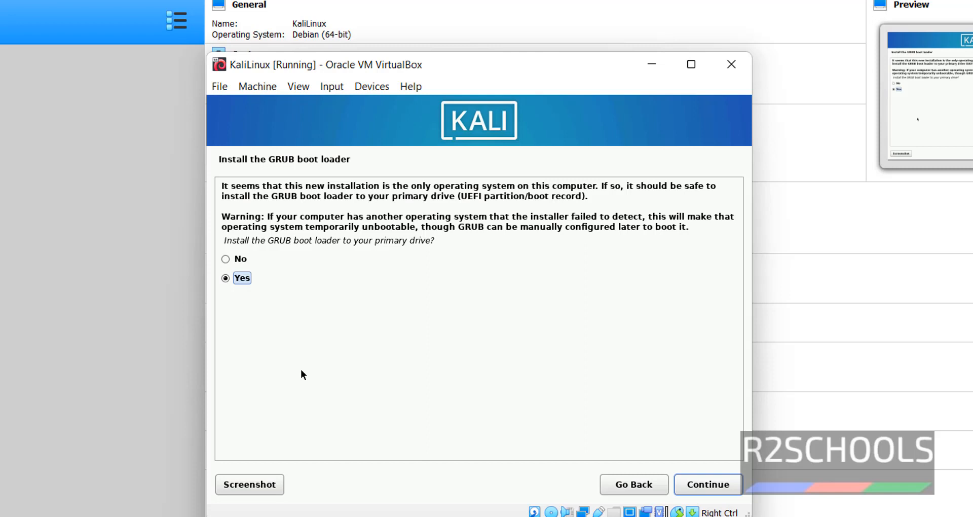
# Install the GRUB boot loader on the primary drive, /dev/sda.
pyautogui.click(256, 261)
pyautogui.click(705, 488)
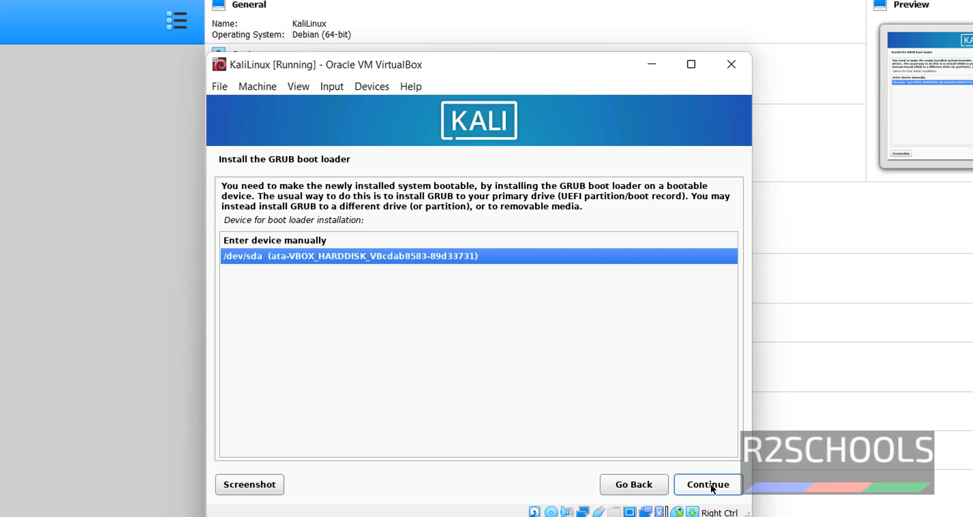
pyautogui.click(710, 484)
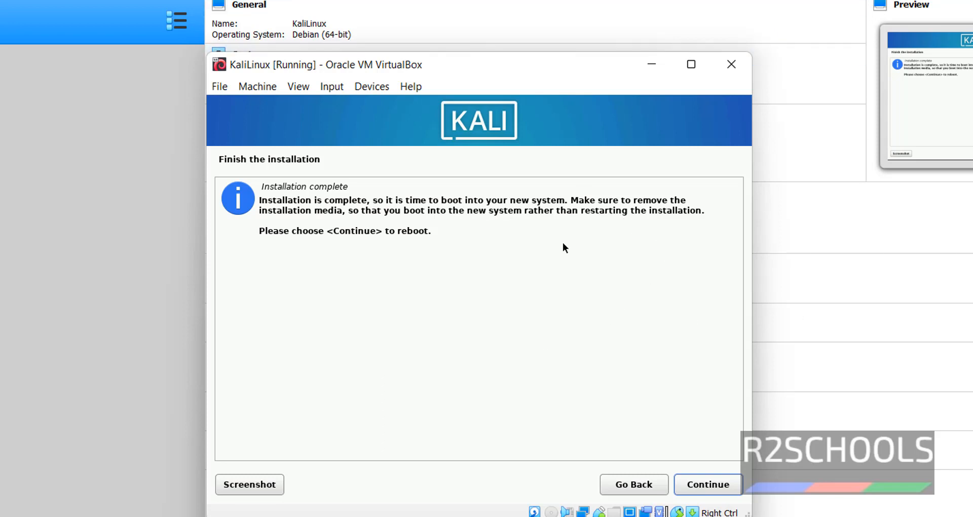
pyautogui.click(592, 1)
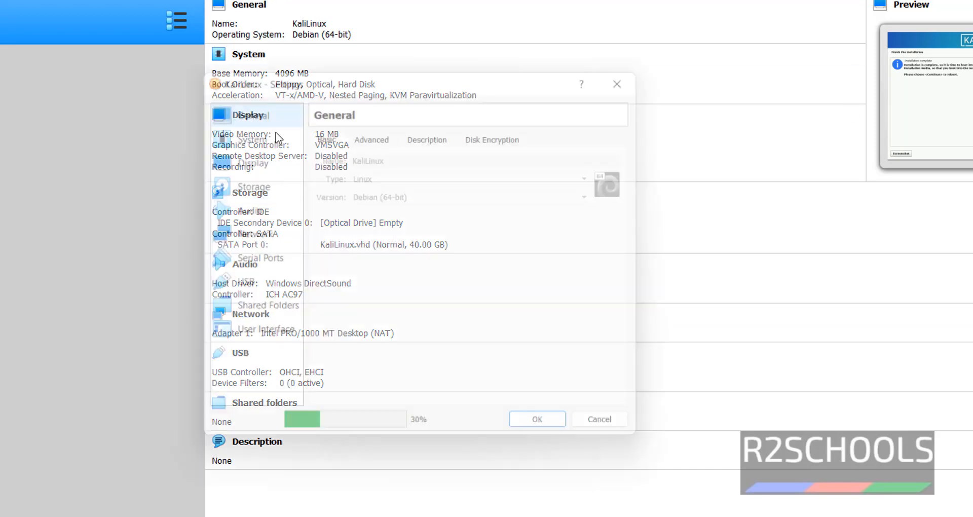
pyautogui.click(252, 191)
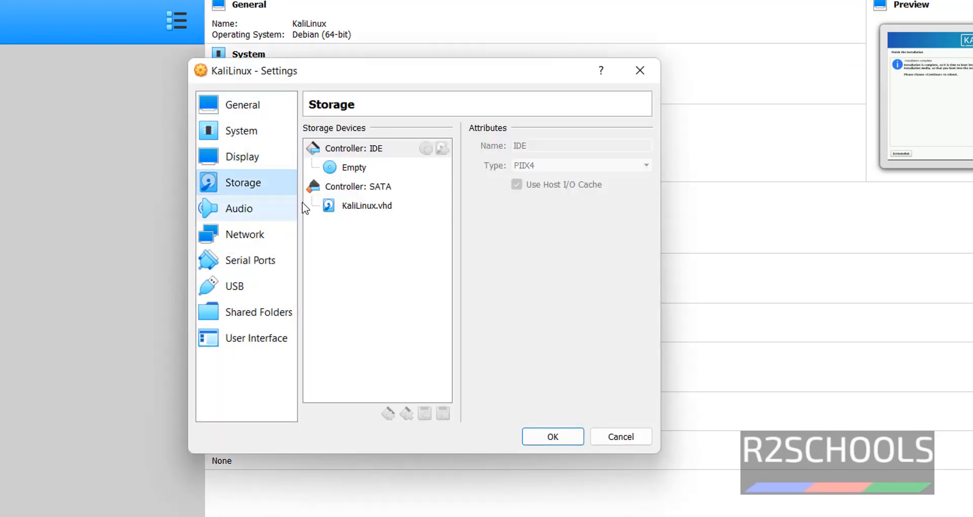
pyautogui.click(357, 169)
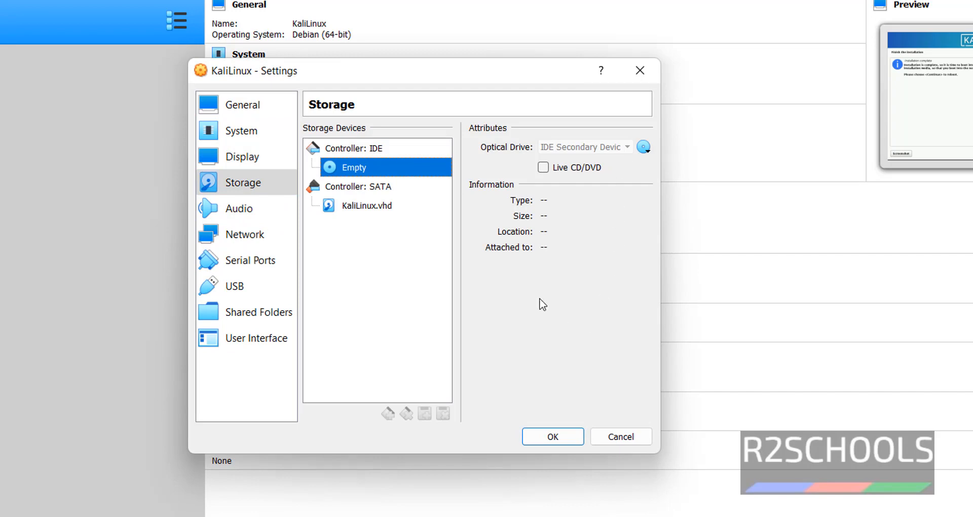
pyautogui.click(620, 438)
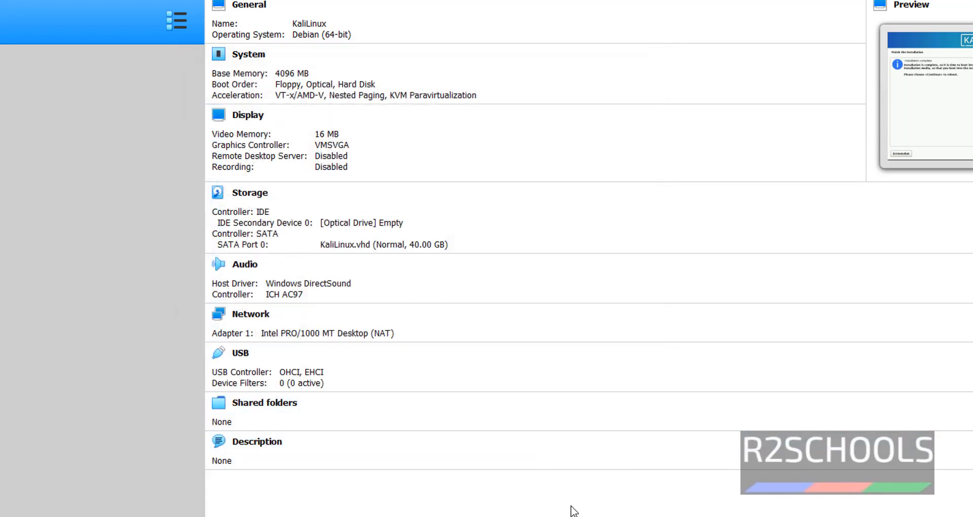
pyautogui.click(651, 514)
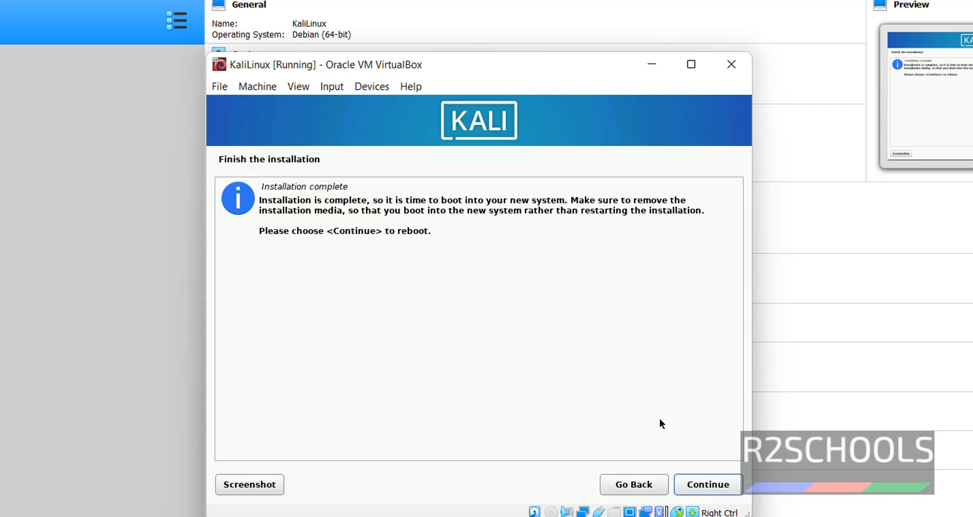
# Reboot into the installed Kali system and dismiss the mouse pointer integration notice.
pyautogui.click(707, 484)
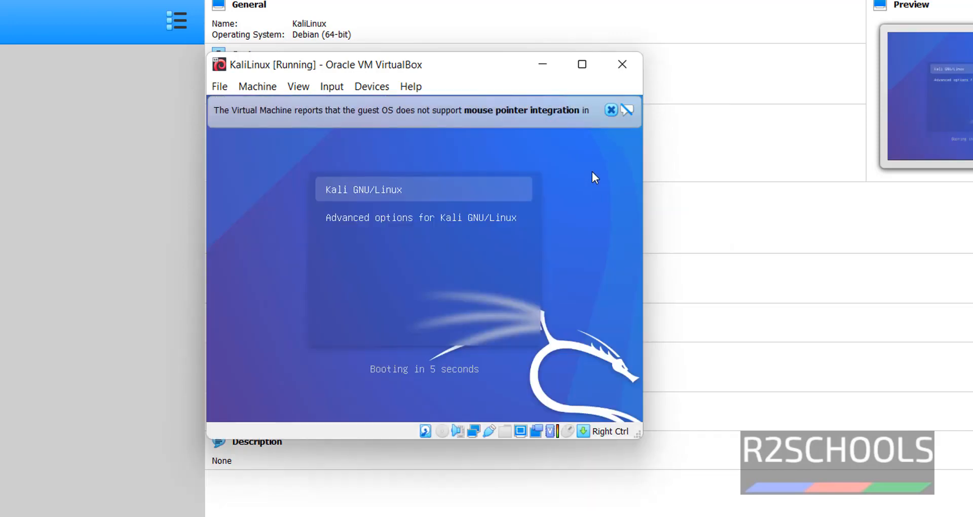
pyautogui.click(611, 111)
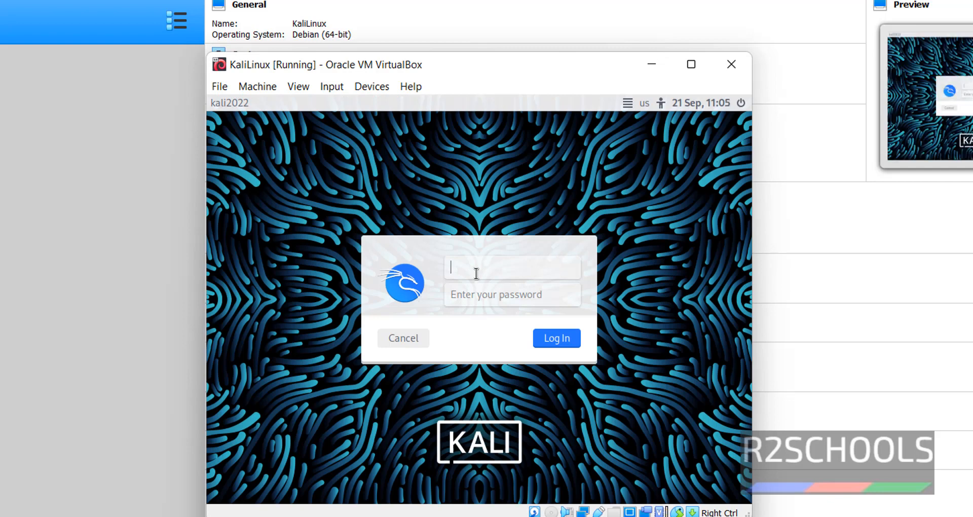
# Log in with the new user's username and password, then maximize the VM window.
pyautogui.write('r2schools')
pyautogui.press('Tab')
pyautogui.write('*******')
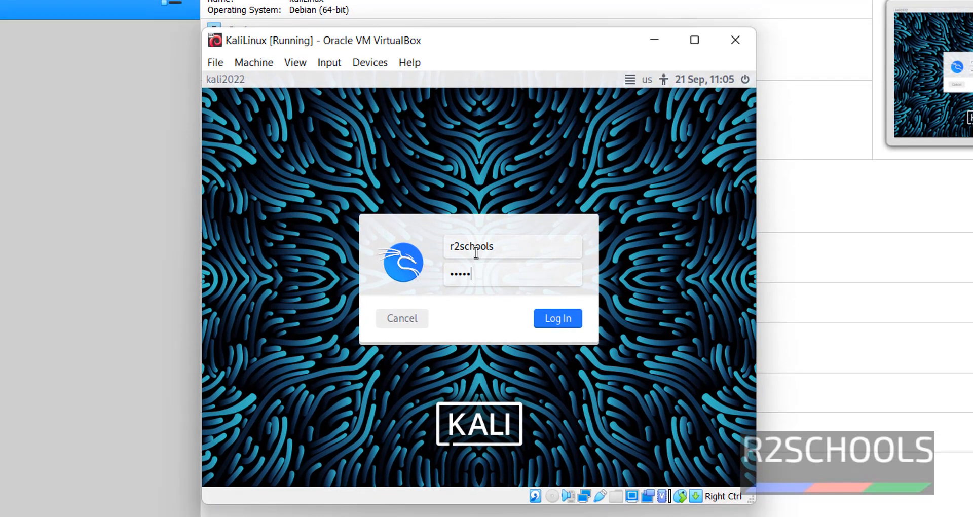
pyautogui.write('*')
pyautogui.press('Return')
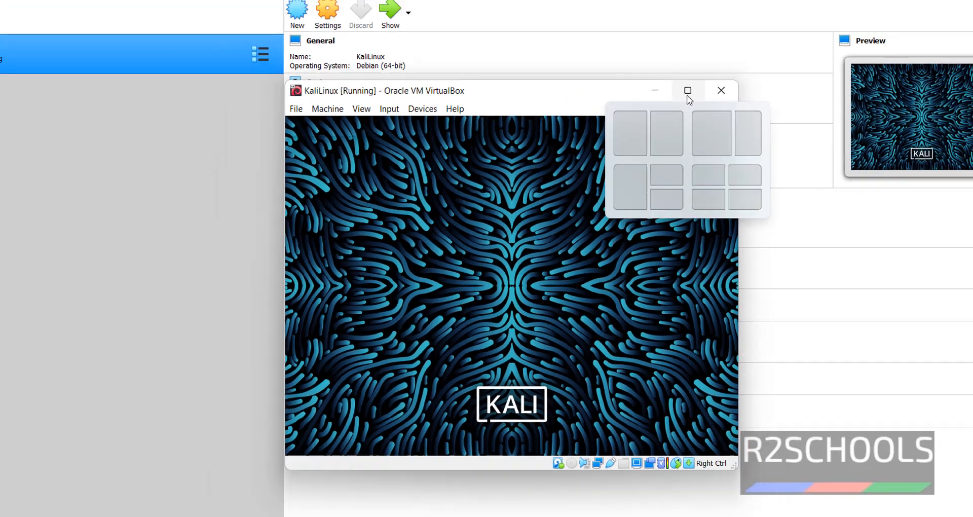
pyautogui.click(696, 41)
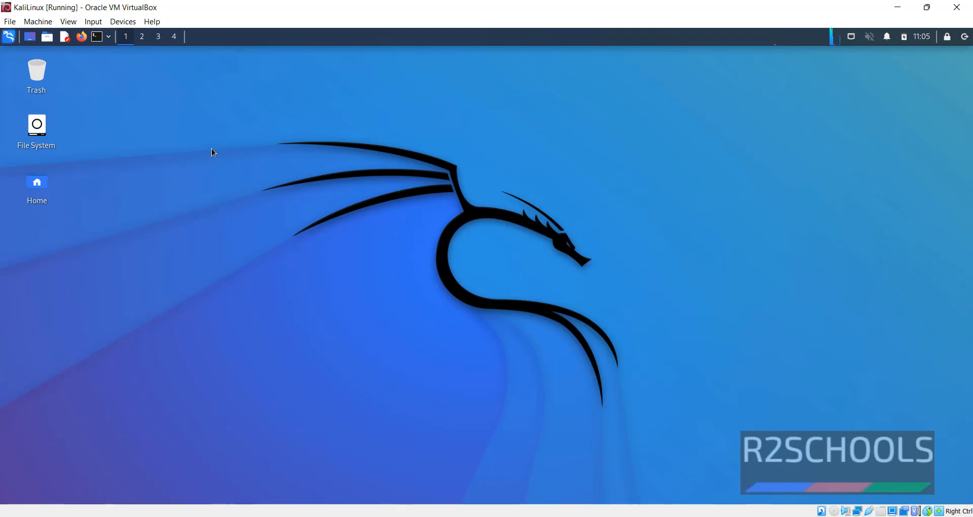
# Open a terminal and run hostname to confirm the host is kali2022.
pyautogui.click(96, 36)
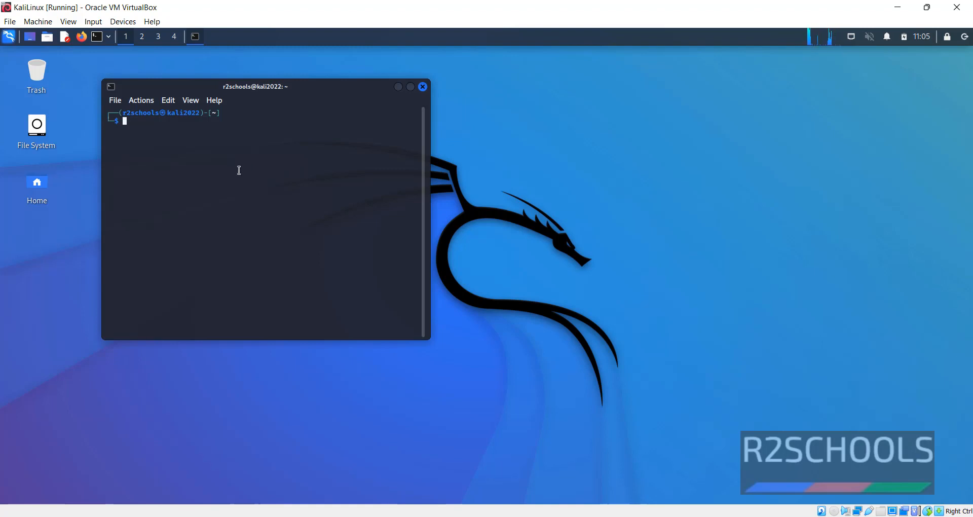
pyautogui.moveTo(167, 112); pyautogui.dragTo(199, 115)
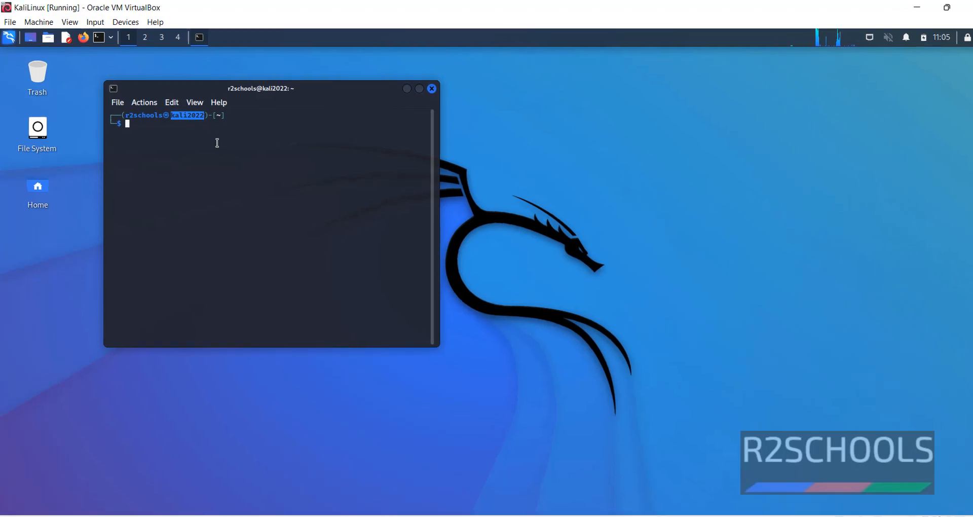
pyautogui.write('ho')
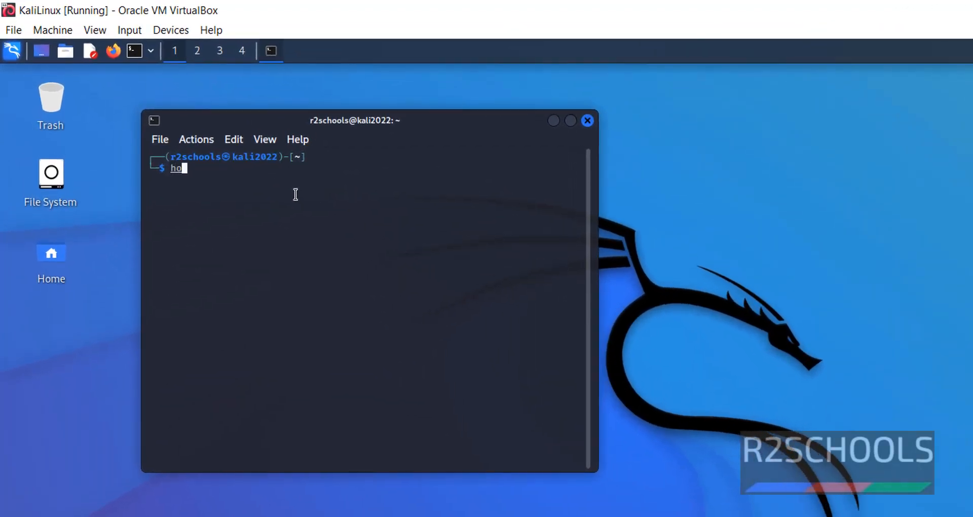
pyautogui.write('stname')
pyautogui.press('Return')
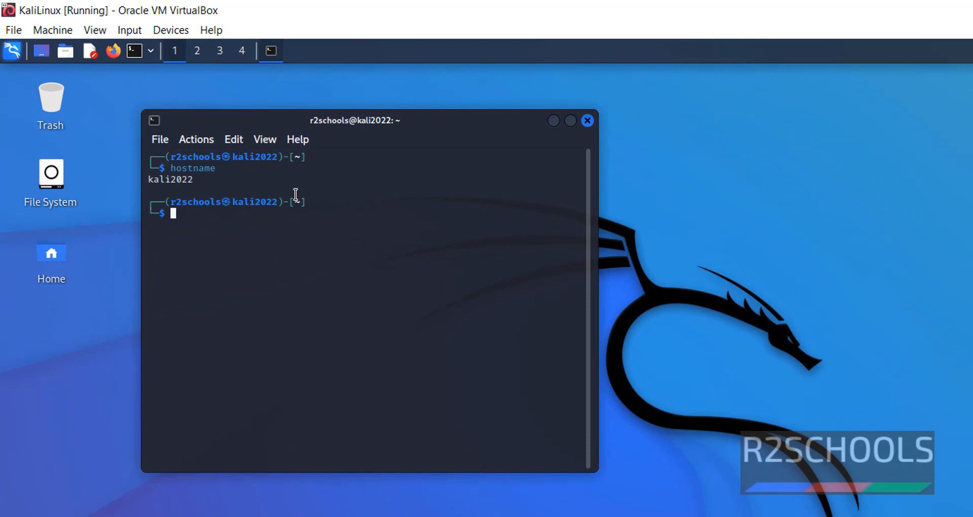
# View /etc/os-release with more to confirm Kali GNU/Linux Rolling 2022.3, then clear the screen.
pyautogui.write('more /etc/os-release')
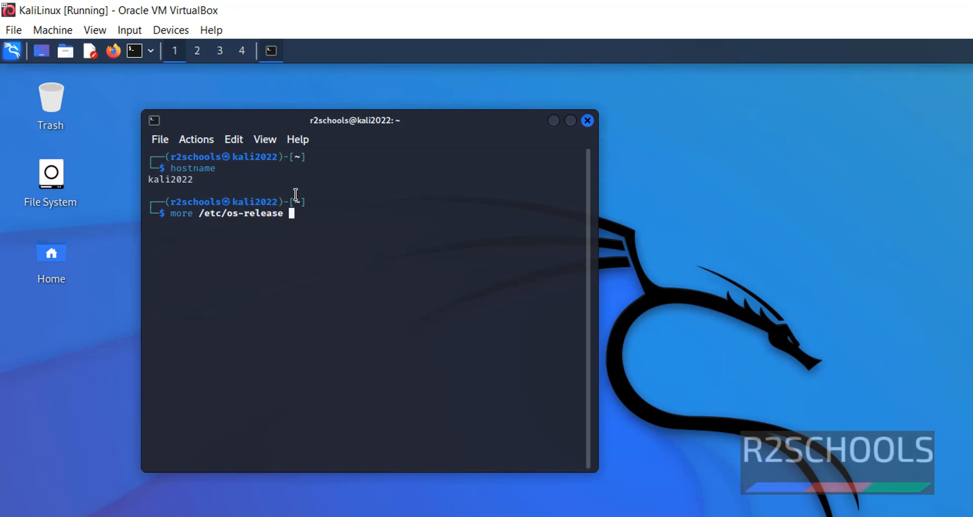
pyautogui.press('Return')
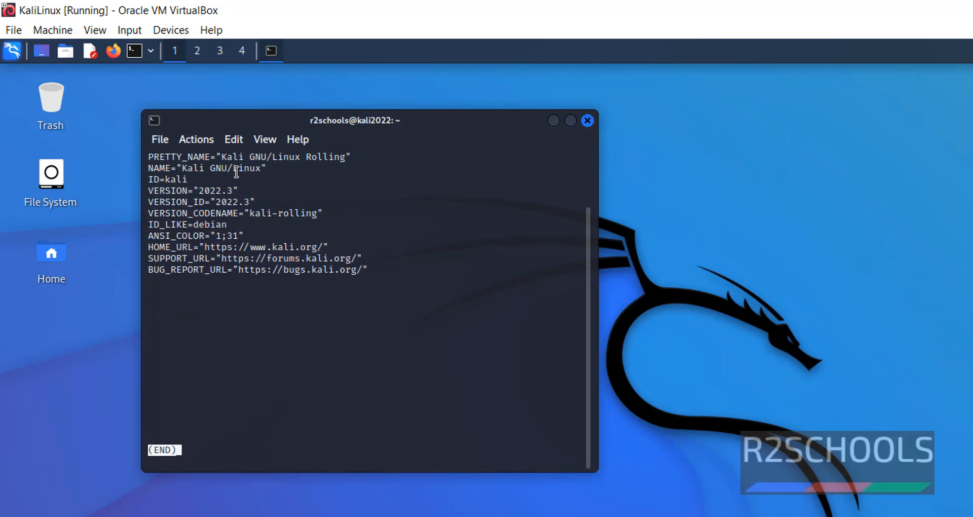
pyautogui.moveTo(186, 169); pyautogui.dragTo(266, 168)
pyautogui.click(175, 180)
pyautogui.doubleClick(178, 179)
pyautogui.doubleClick(201, 191)
pyautogui.click(207, 201)
pyautogui.doubleClick(210, 190)
pyautogui.click(326, 374)
pyautogui.press('q')
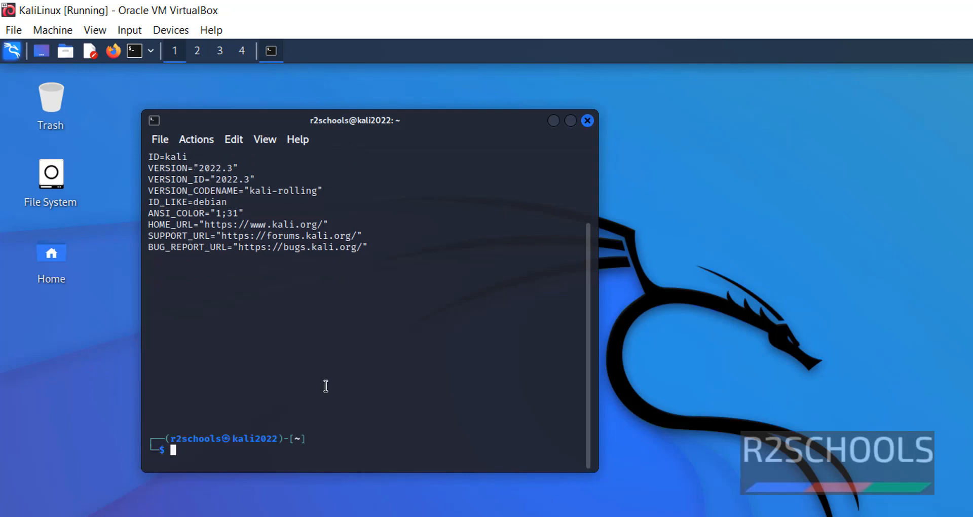
pyautogui.hotkey('ctrl', 'l')
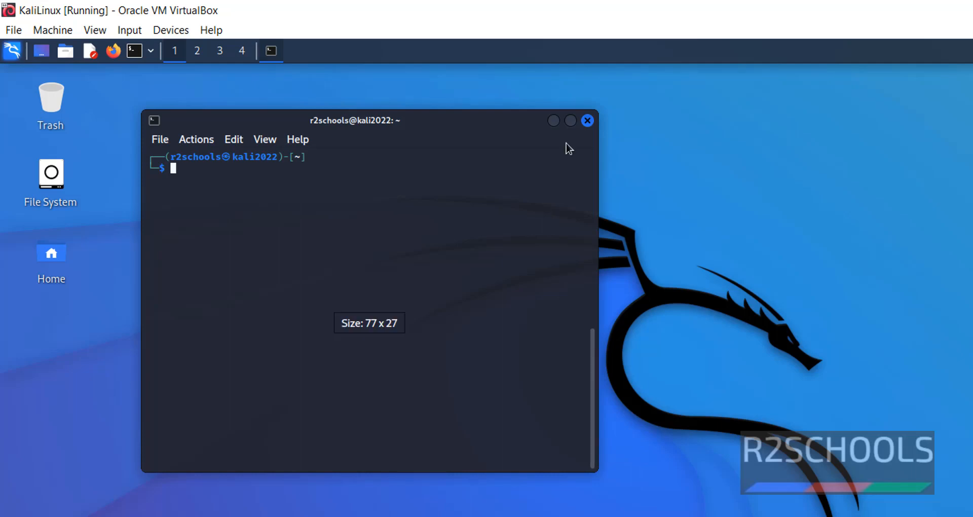
pyautogui.click(11, 53)
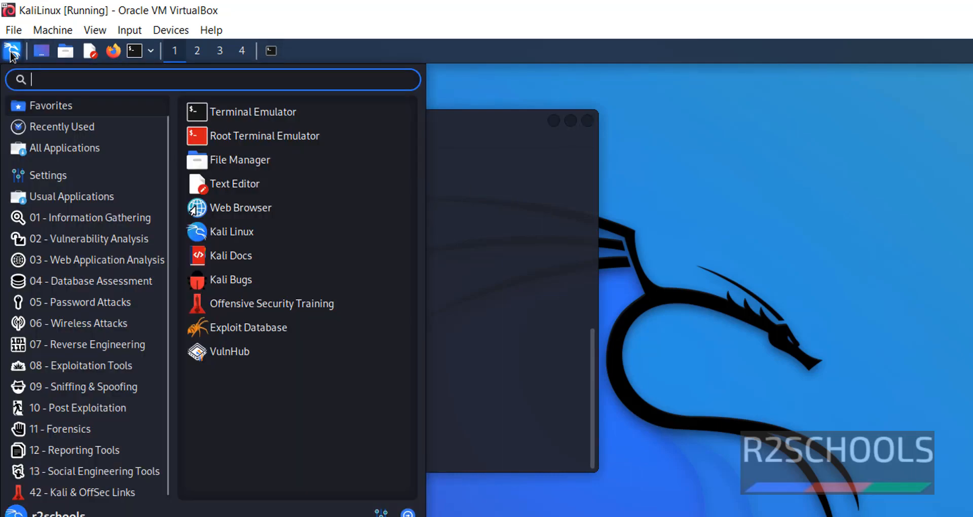
pyautogui.click(61, 147)
pyautogui.moveTo(121, 298)
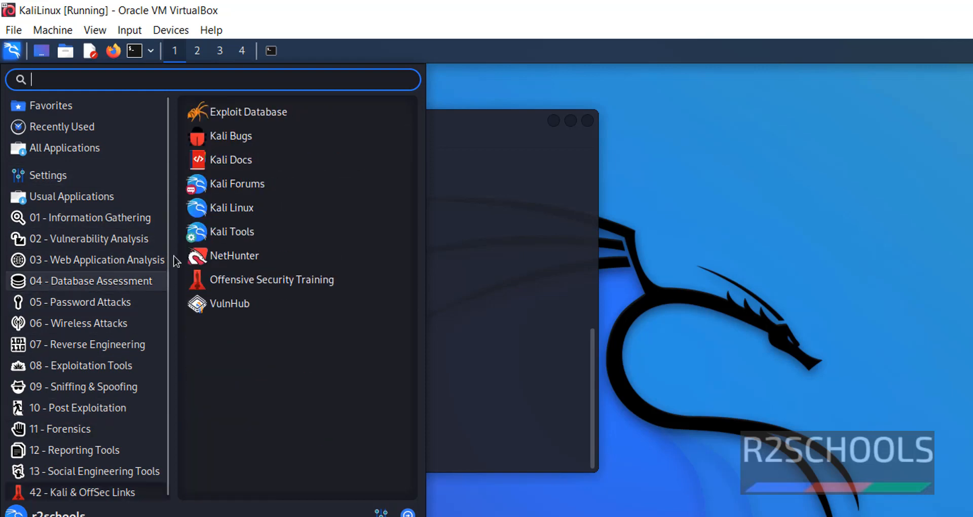
pyautogui.moveTo(123, 219)
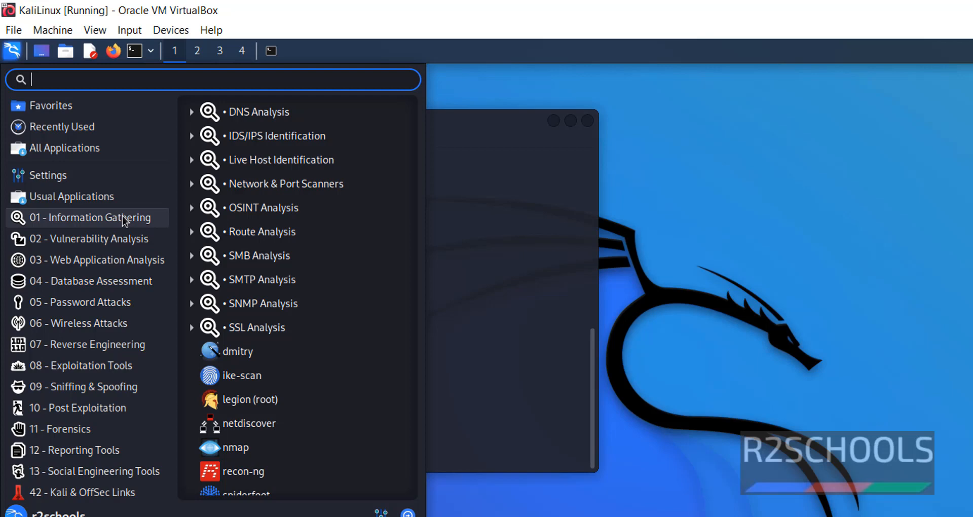
pyautogui.moveTo(134, 448)
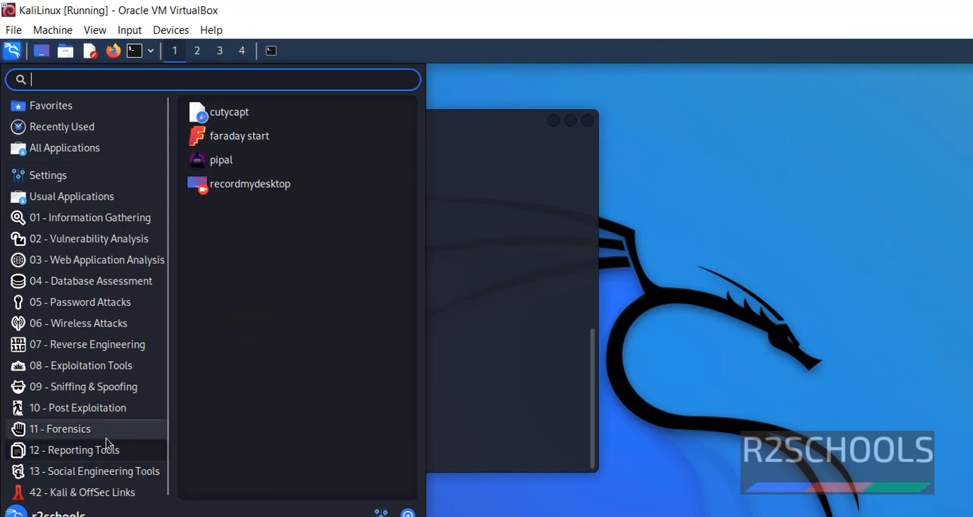
pyautogui.moveTo(105, 476)
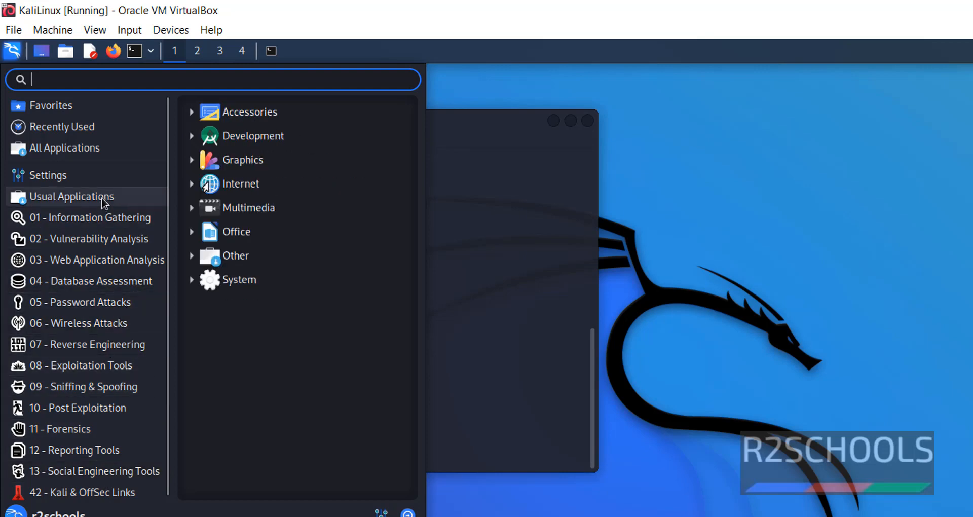
pyautogui.click(505, 307)
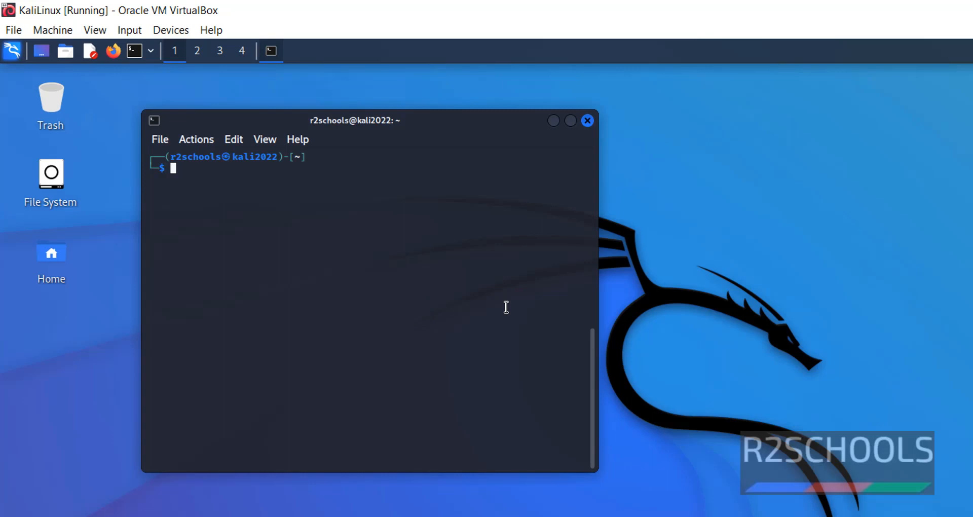